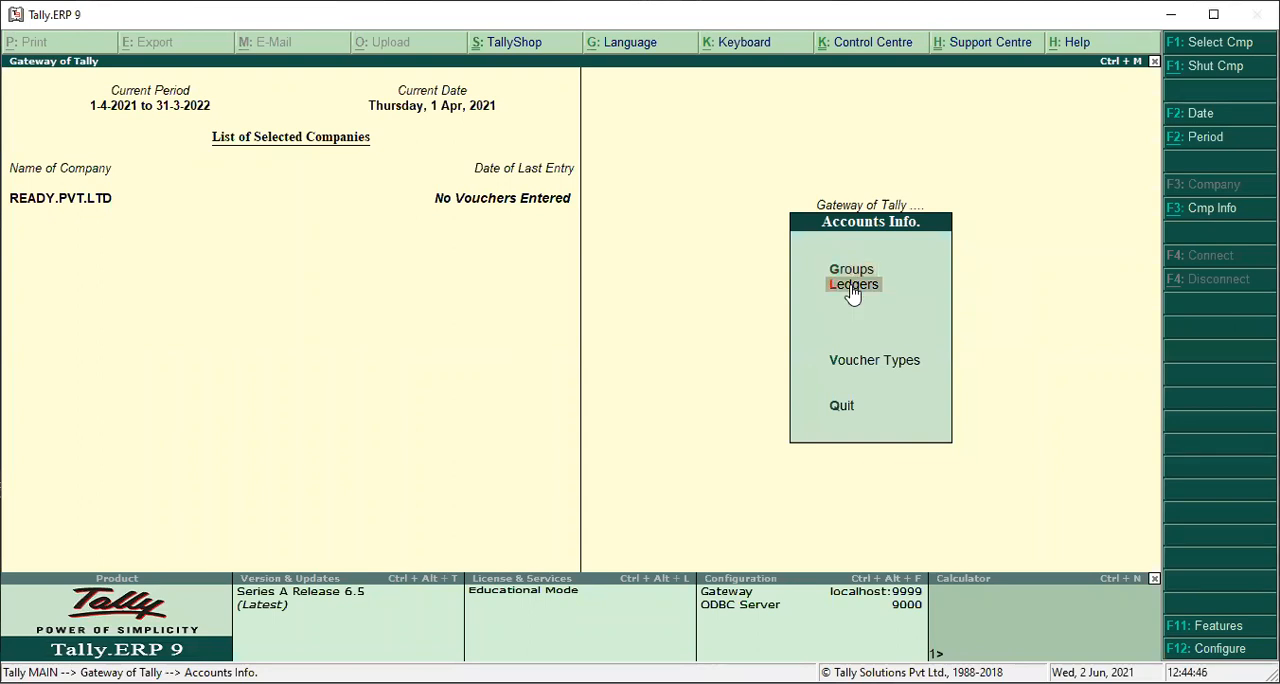
{"action": "left_click", "coordinate": [852, 290]}
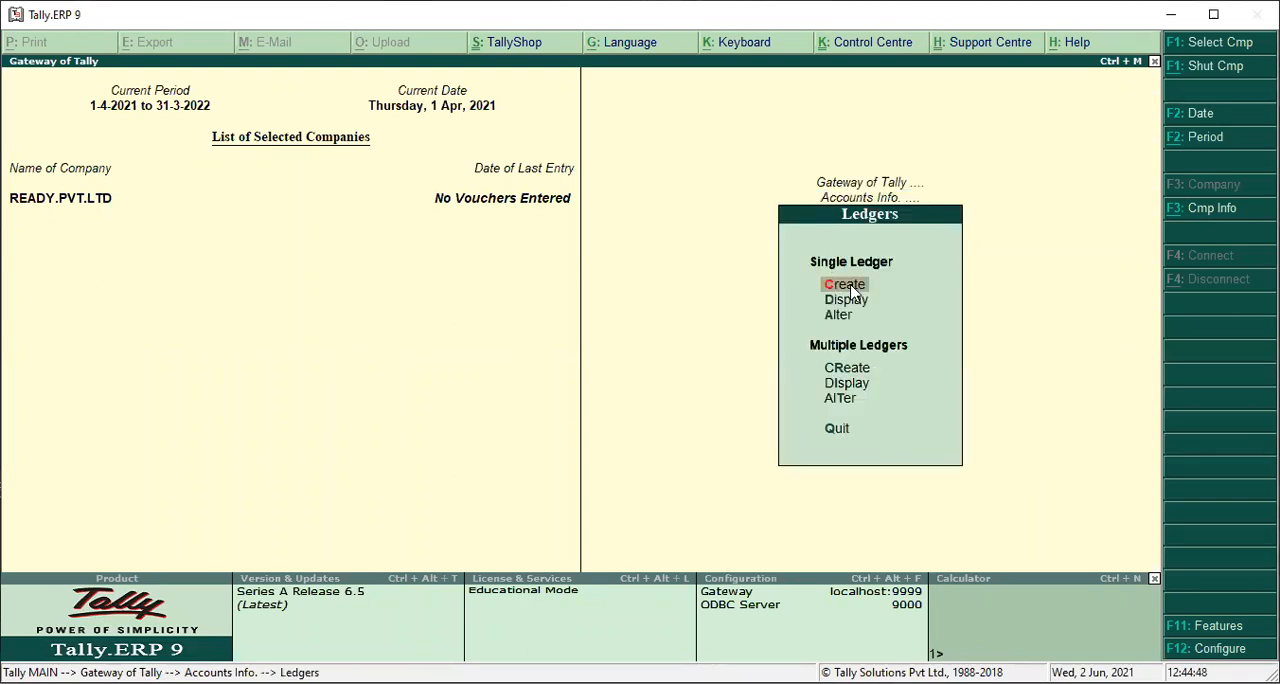
{"action": "key", "text": "Escape"}
{"action": "key", "text": "Escape"}
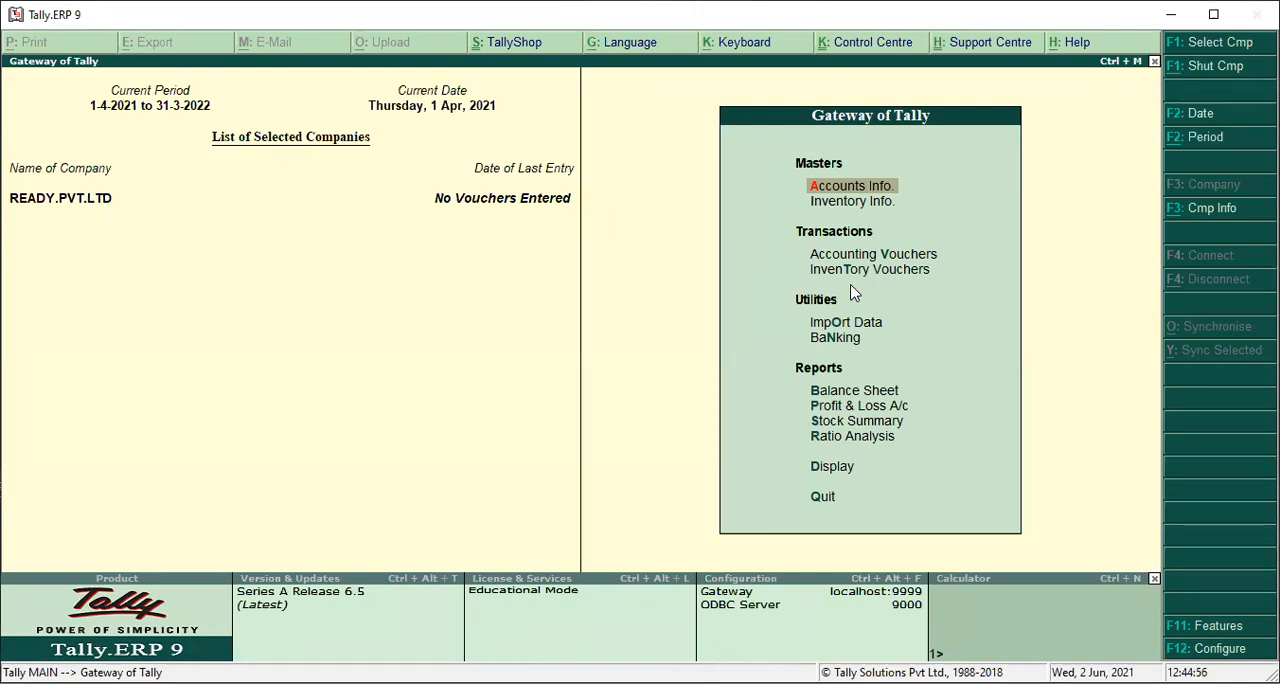
{"action": "key", "text": "Down"}
{"action": "key", "text": "Down"}
{"action": "key", "text": "Return"}
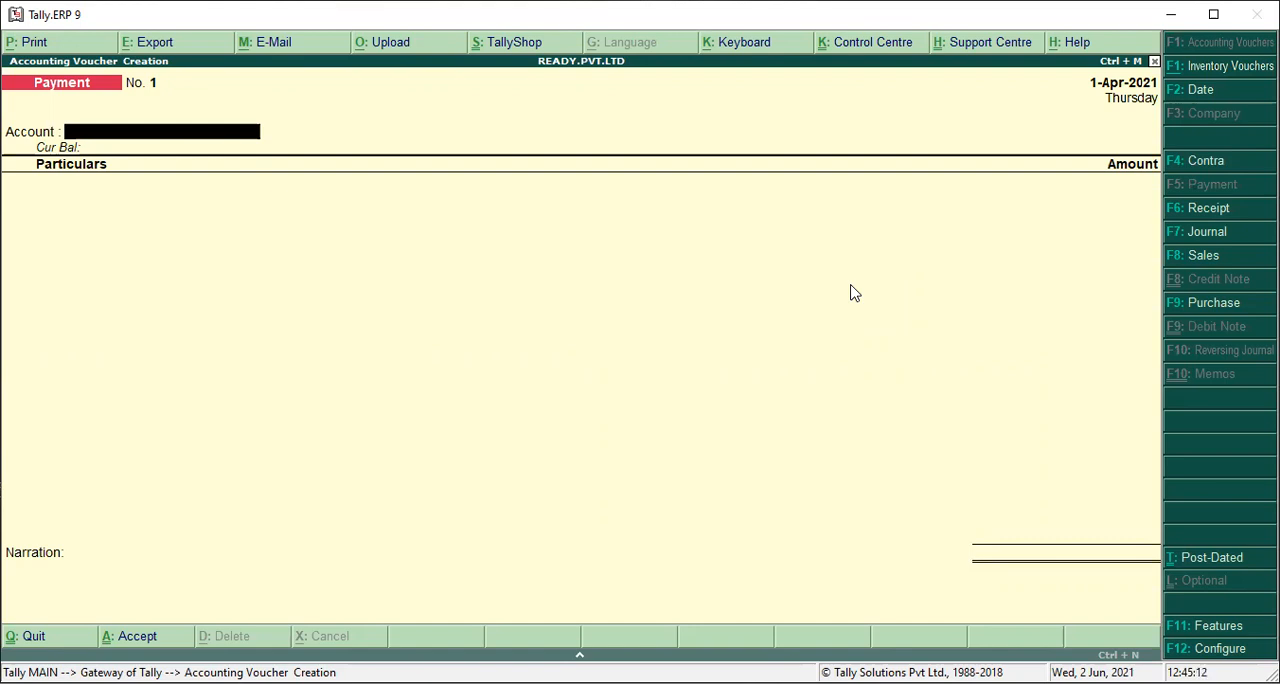
{"action": "key", "text": "Escape"}
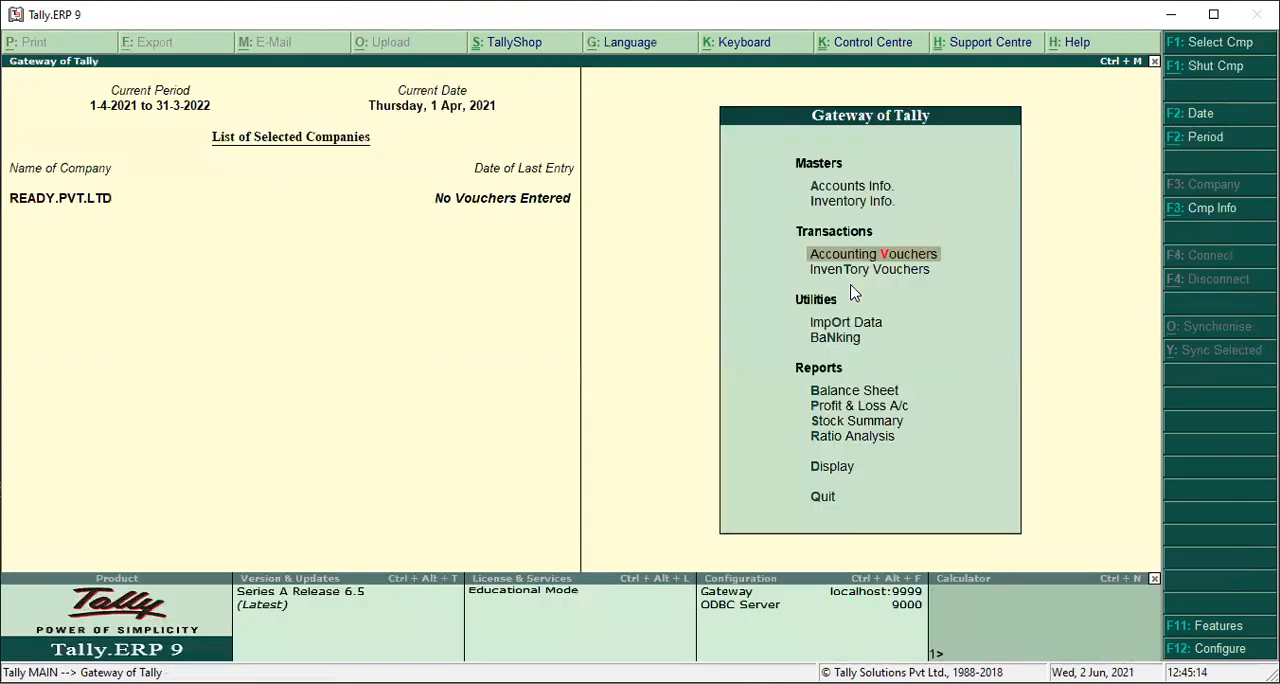
{"action": "key", "text": "Up"}
{"action": "key", "text": "Up"}
{"action": "key", "text": "Return"}
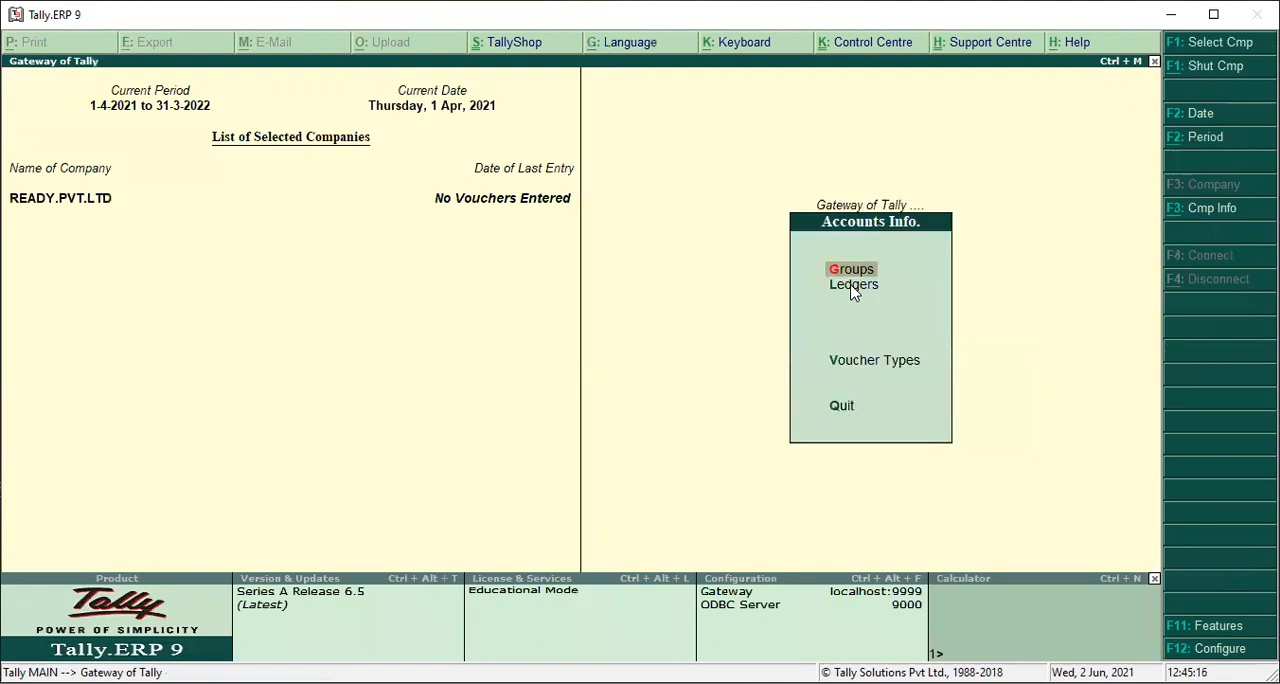
{"action": "key", "text": "l"}
{"action": "left_click", "coordinate": [848, 286]}
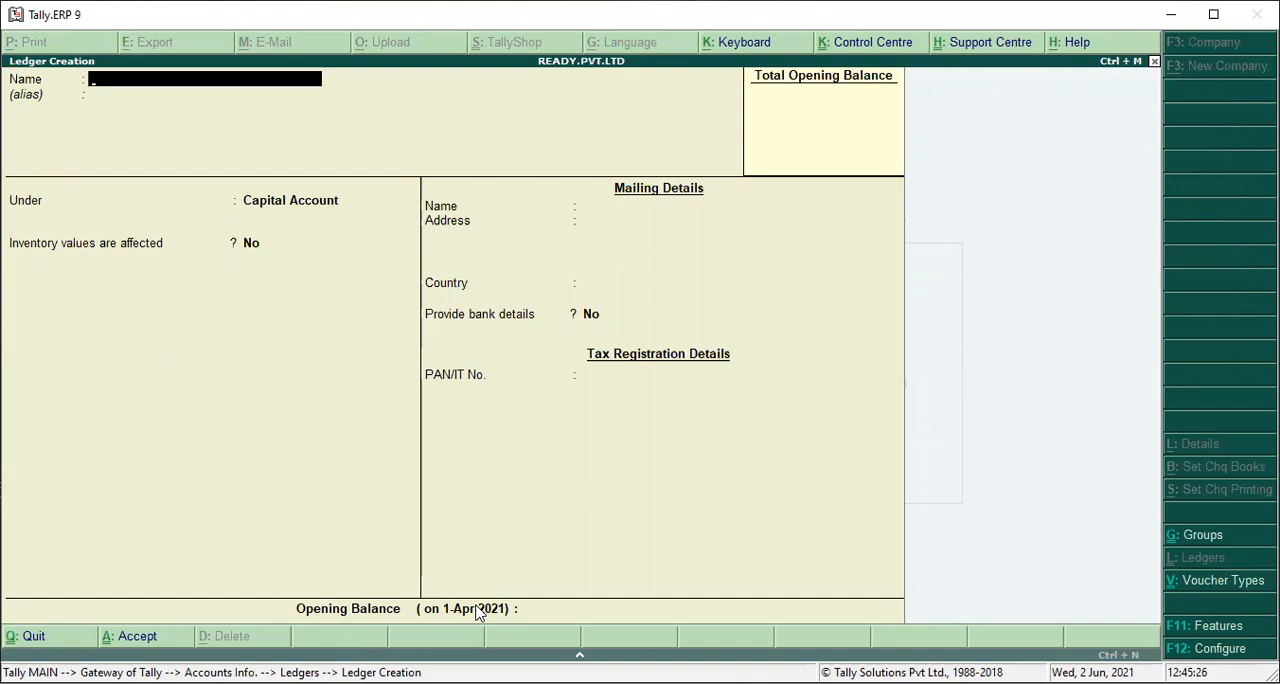
{"action": "key", "text": "Escape"}
{"action": "key", "text": "Return"}
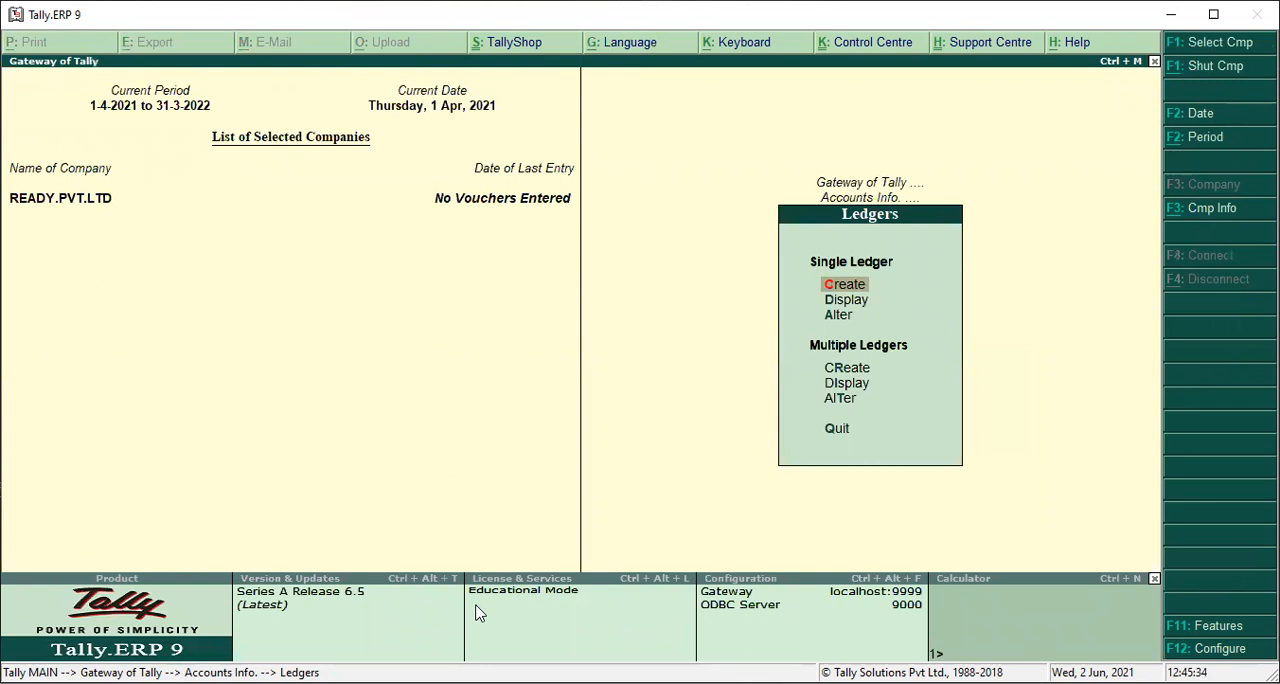
{"action": "key", "text": "Escape"}
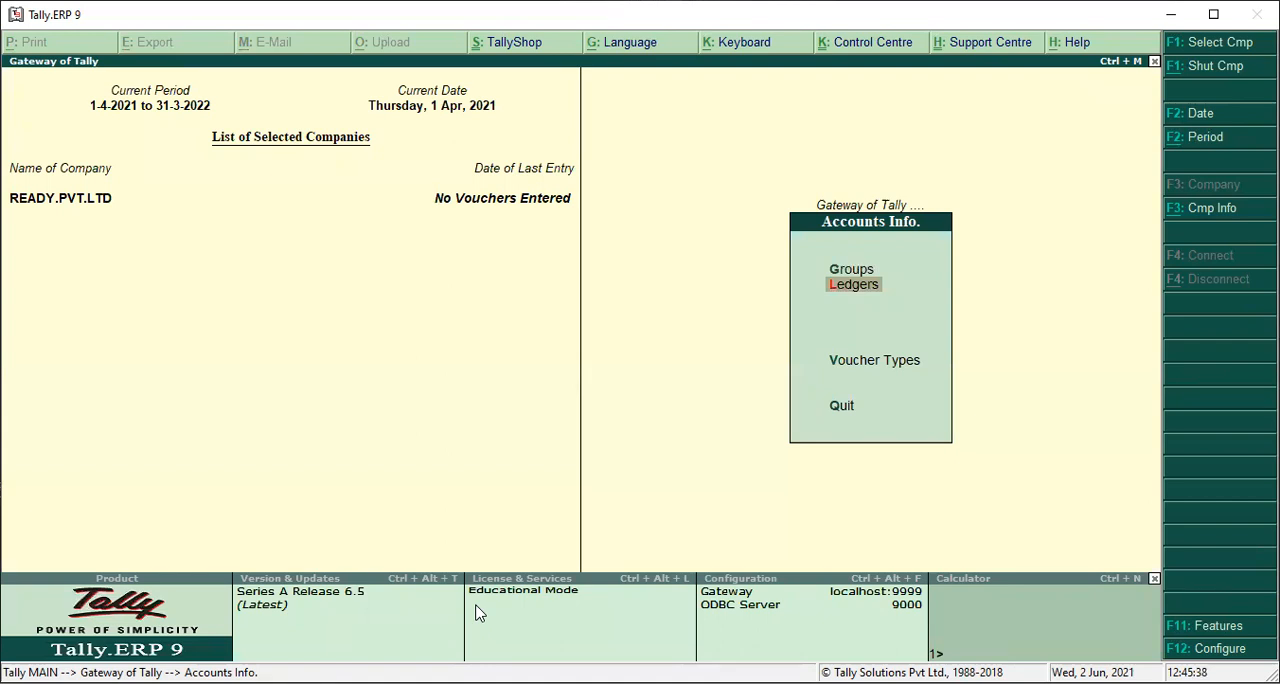
{"action": "key", "text": "Escape"}
Start a receipt voucher in the accounting vouchers with Cash as the receiving account.
{"action": "key", "text": "Down"}
{"action": "key", "text": "Down"}
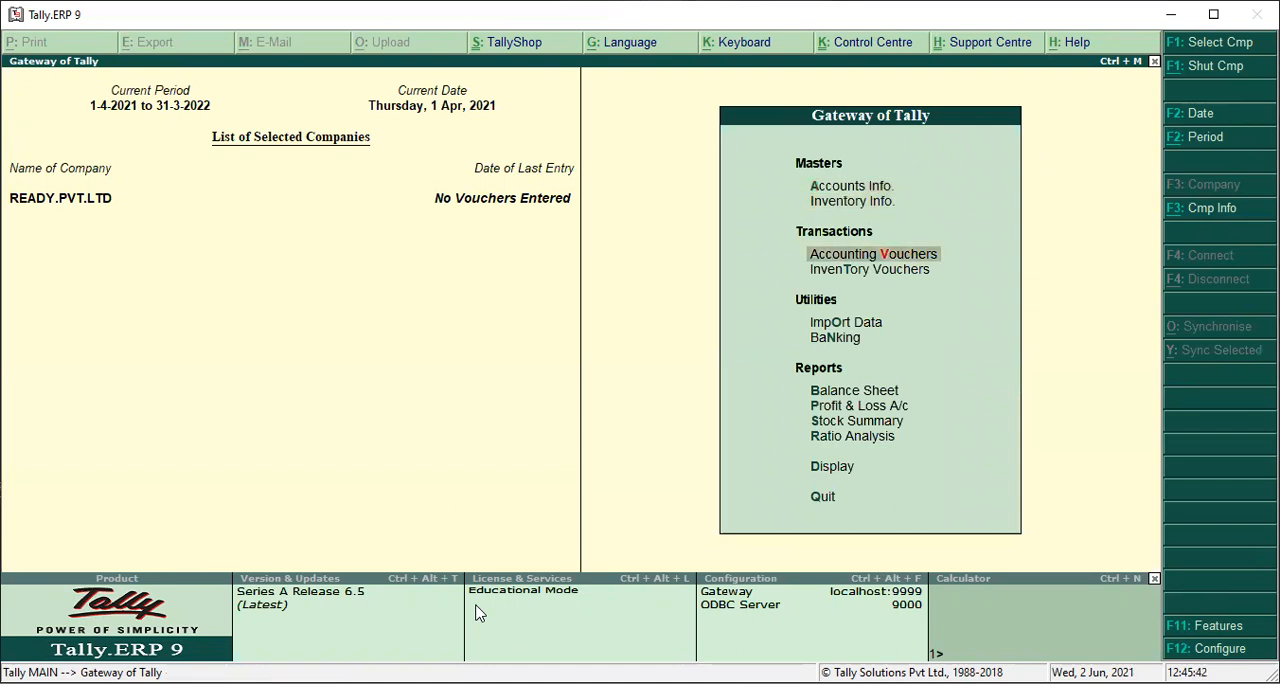
{"action": "key", "text": "Return"}
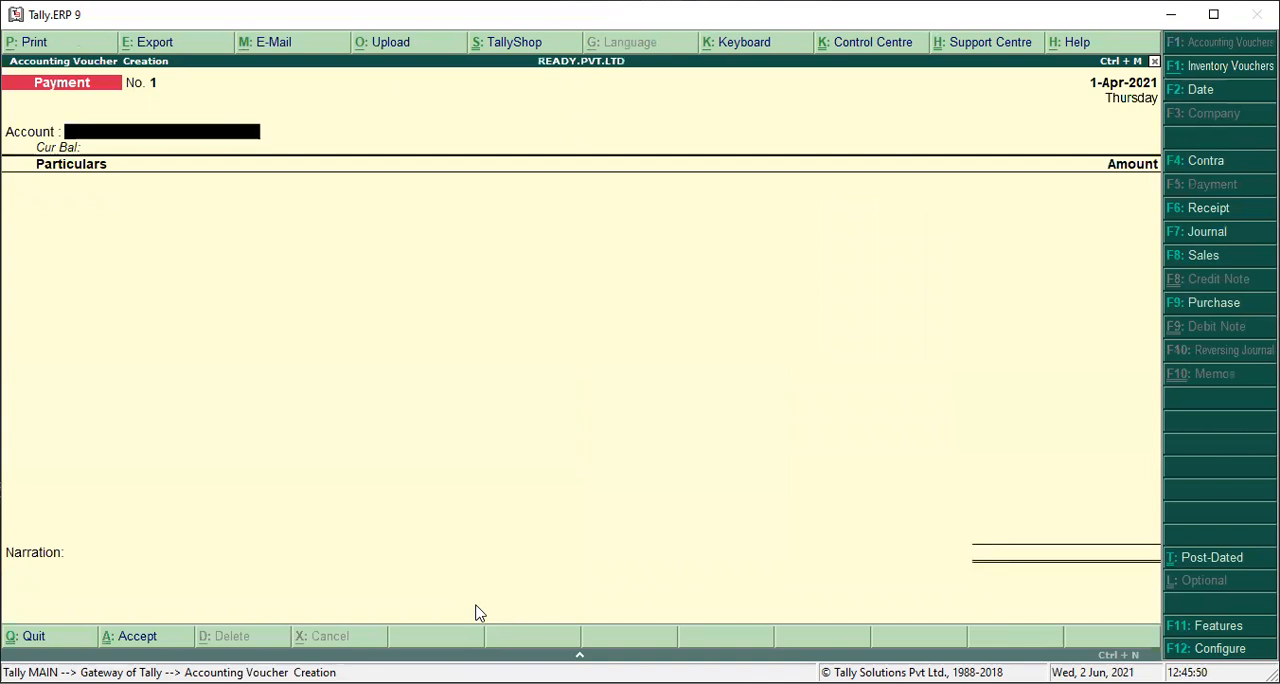
{"action": "key", "text": "F6"}
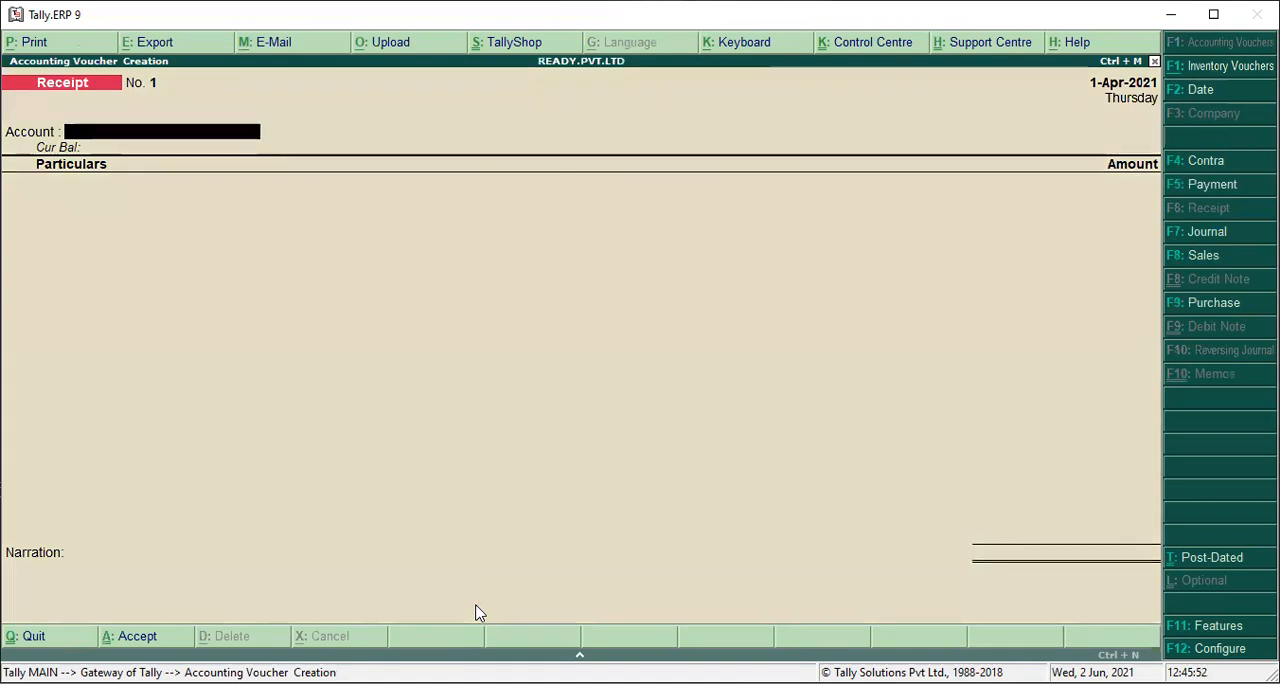
{"action": "key", "text": "space"}
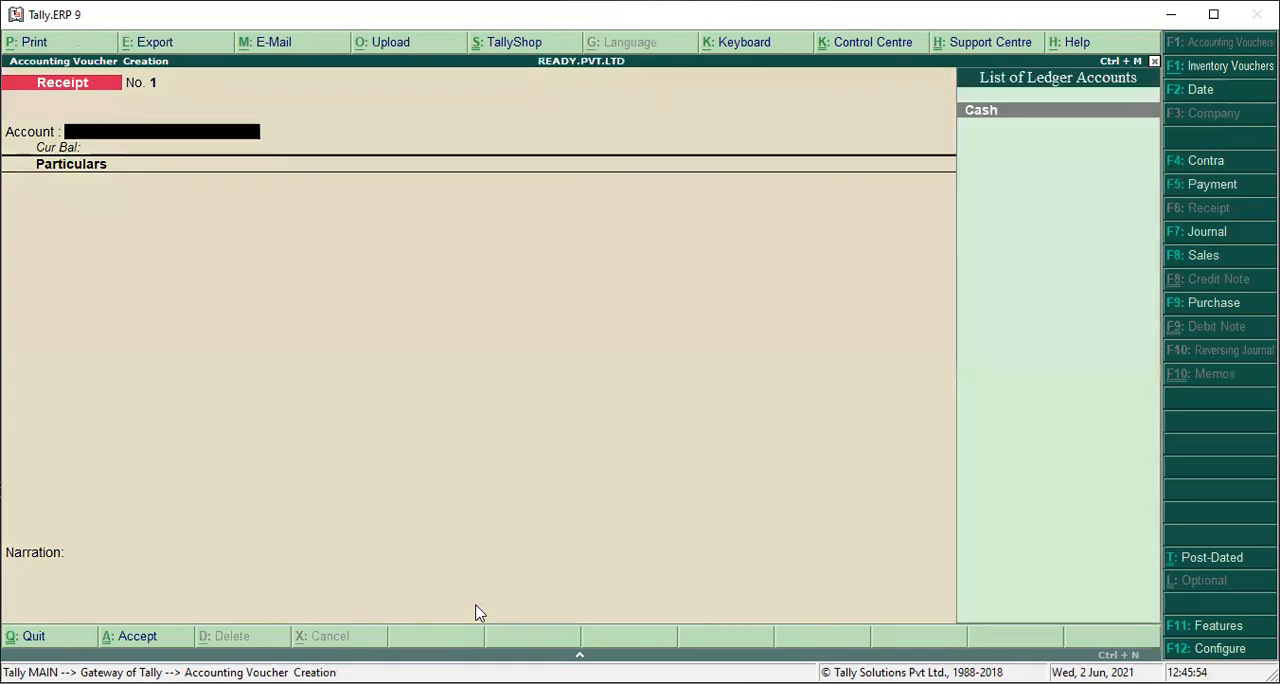
{"action": "key", "text": "Return"}
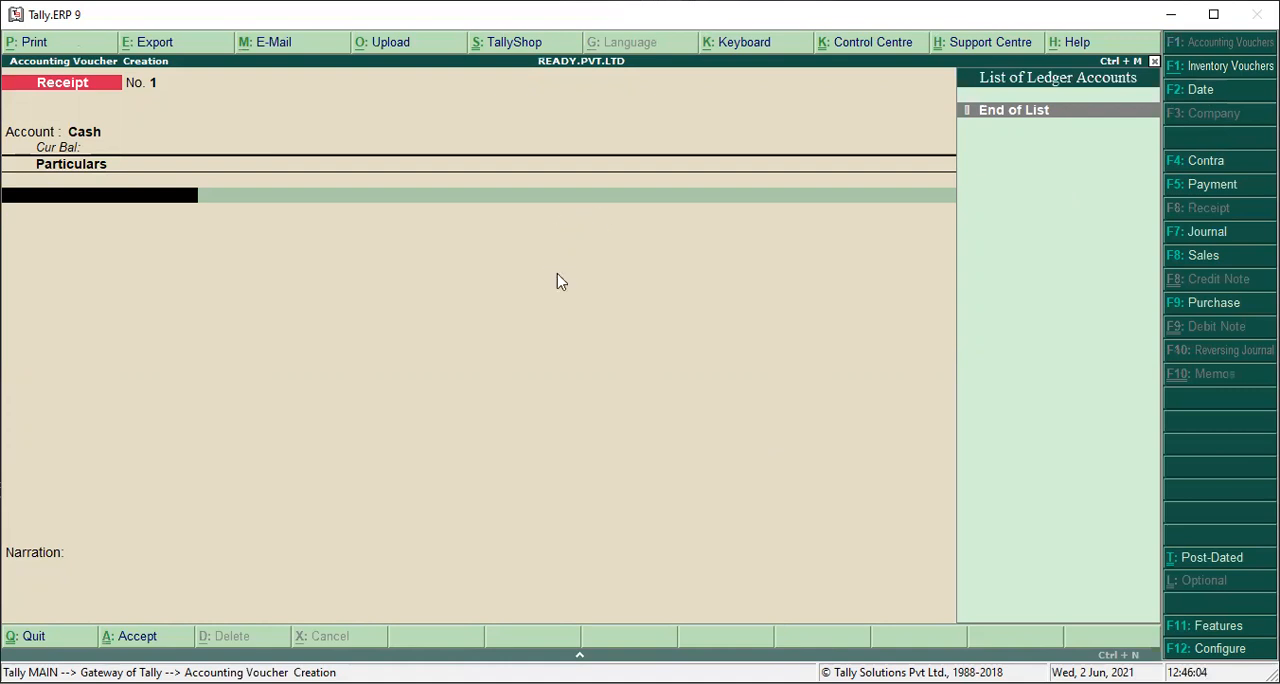
Create a ledger named CAPITAL A/C under Capital Account from the receipt's first particulars line, without bank details.
{"action": "key", "text": "alt+c"}
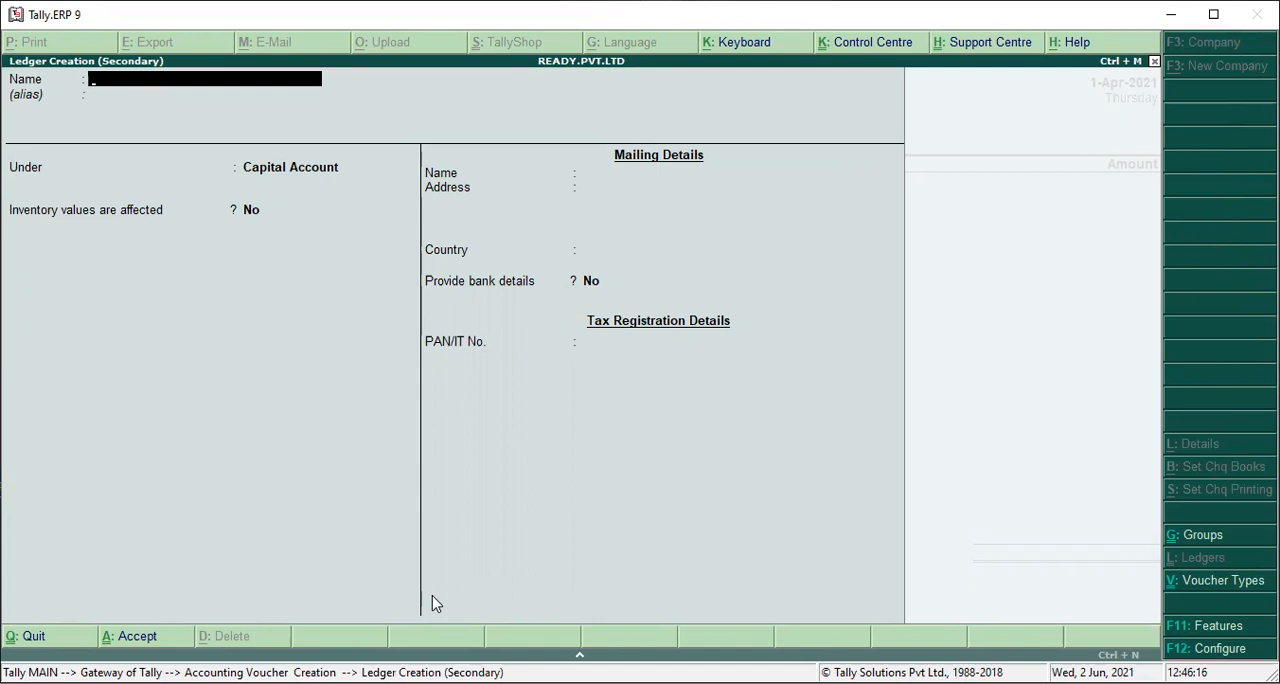
{"action": "type", "text": "CAPITAL A/C"}
{"action": "key", "text": "Return"}
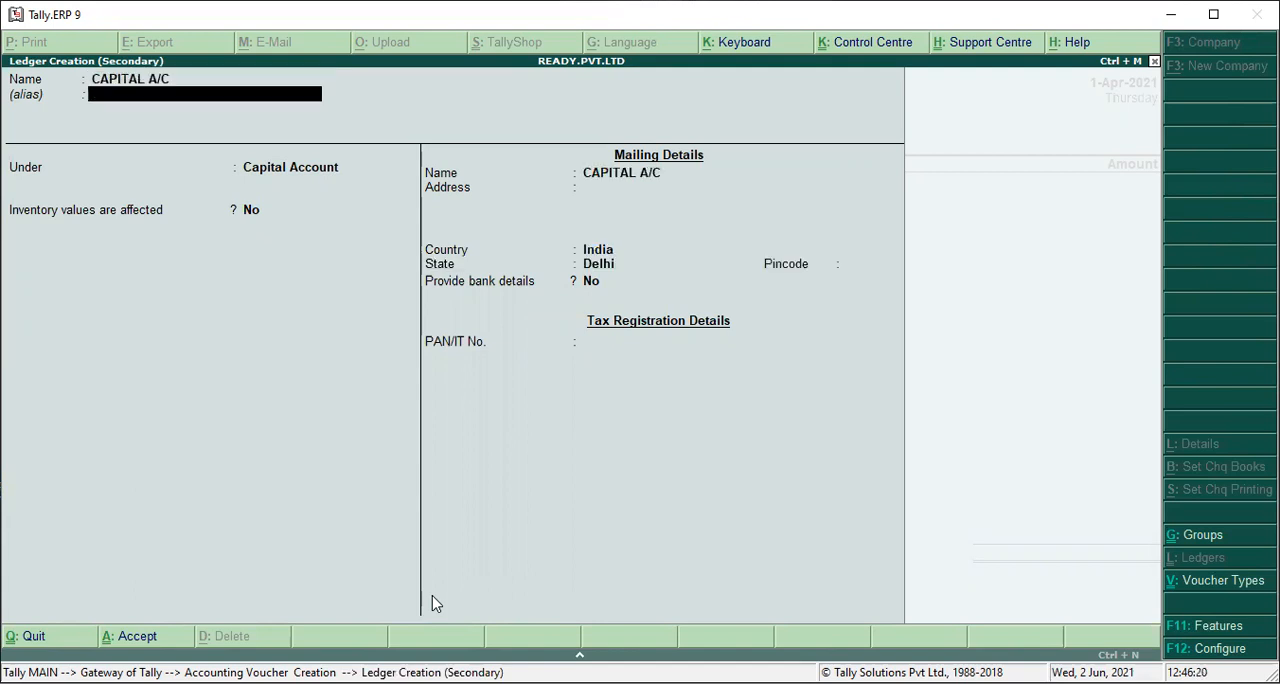
{"action": "key", "text": "Return"}
{"action": "type", "text": "CAP"}
{"action": "key", "text": "Return"}
{"action": "key", "text": "Return"}
{"action": "key", "text": "Return"}
{"action": "key", "text": "Return"}
{"action": "key", "text": "Return"}
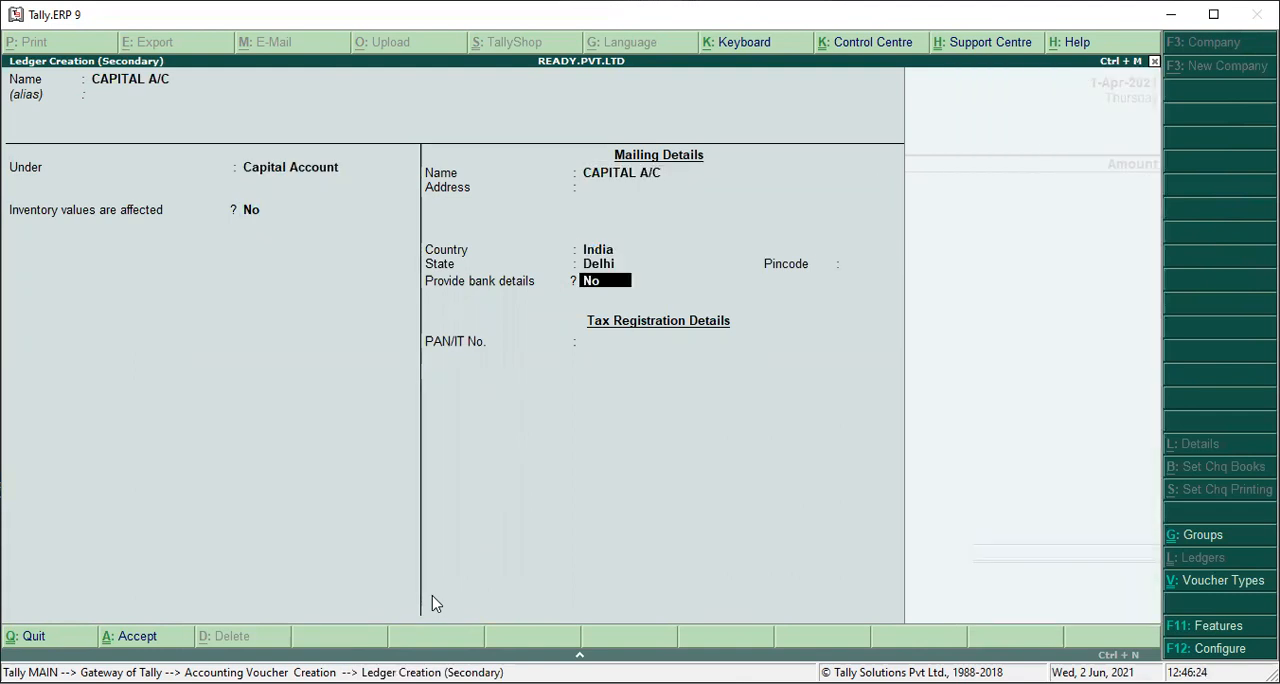
{"action": "key", "text": "Return"}
{"action": "key", "text": "Return"}
{"action": "key", "text": "Return"}
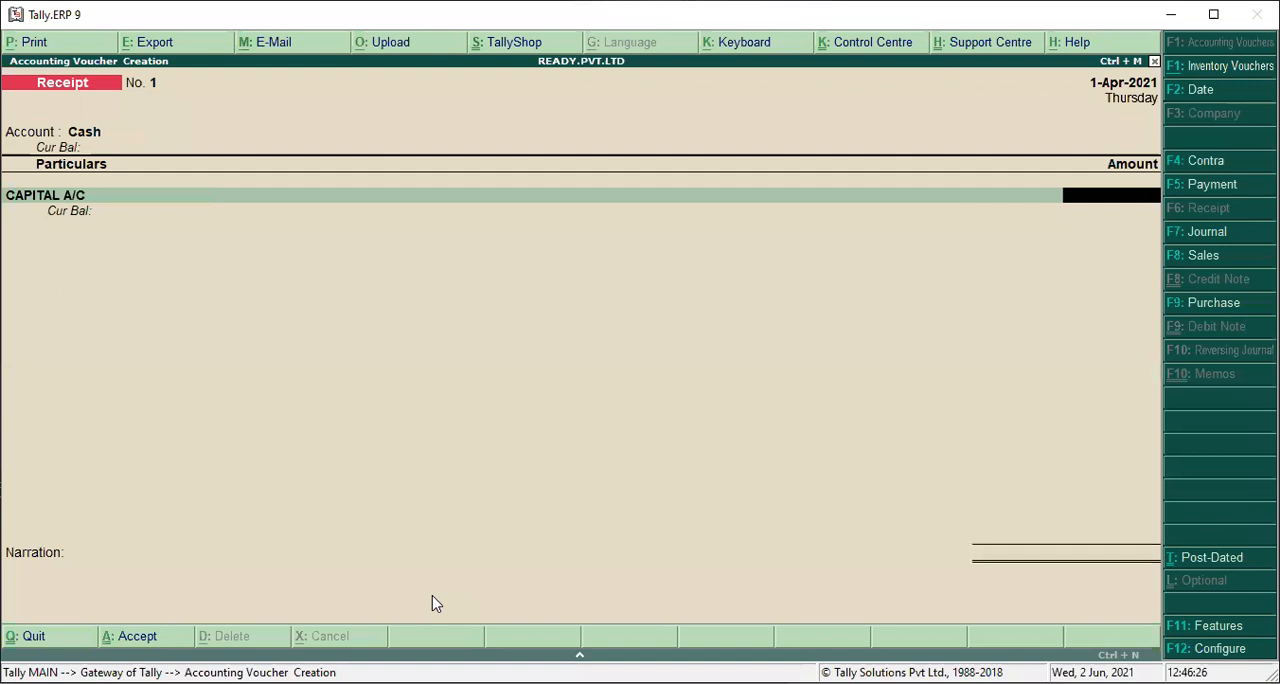
Enter 1800000 as the CAPITAL A/C amount and save the receipt voucher without a narration.
{"action": "type", "text": "1800000"}
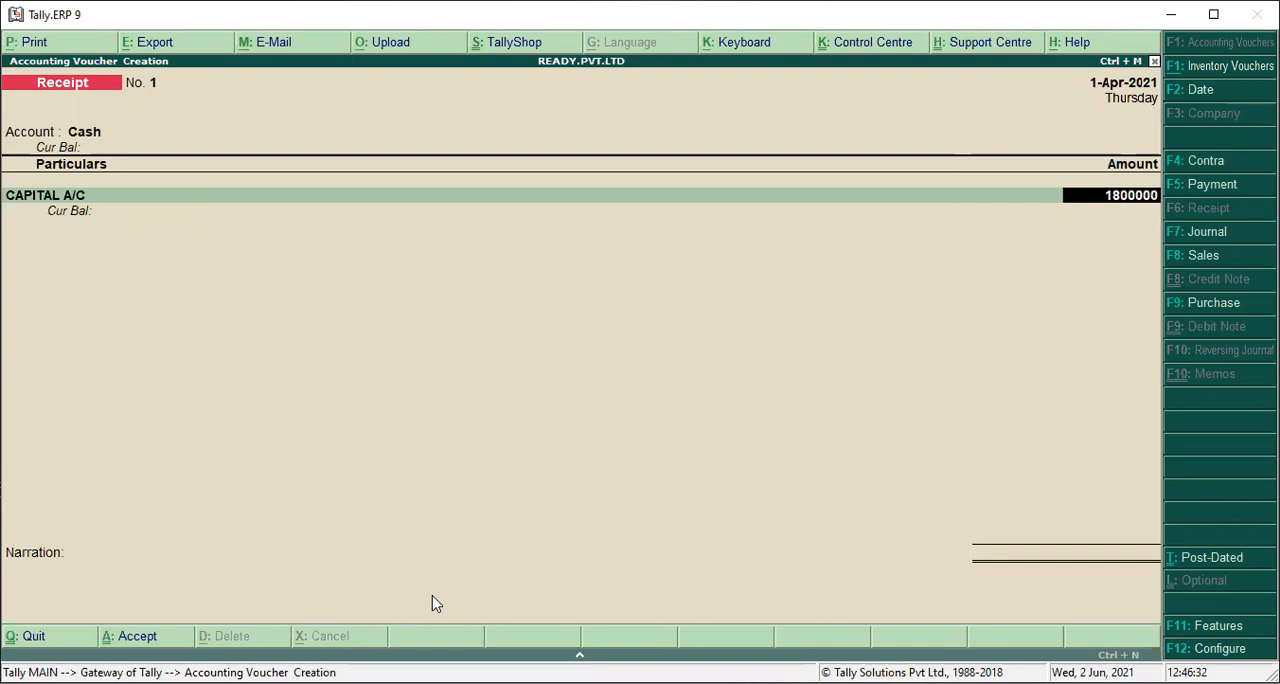
{"action": "key", "text": "Return"}
{"action": "key", "text": "Return"}
{"action": "key", "text": "Return"}
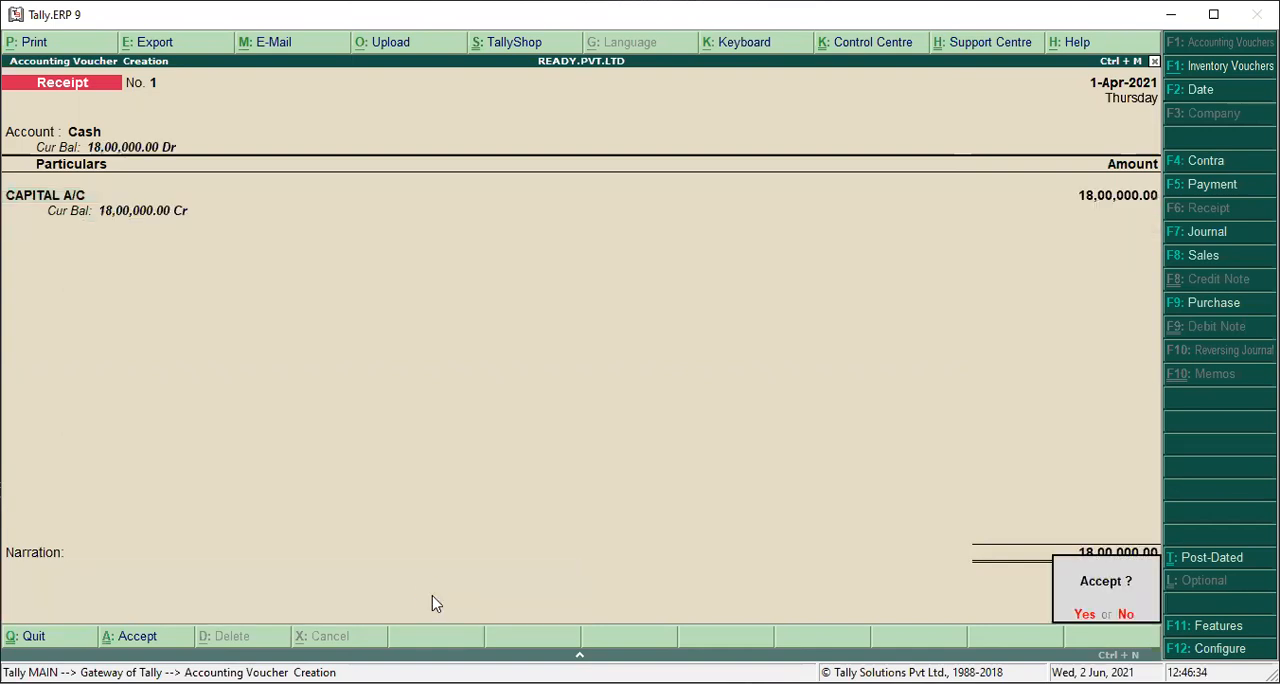
{"action": "key", "text": "Return"}
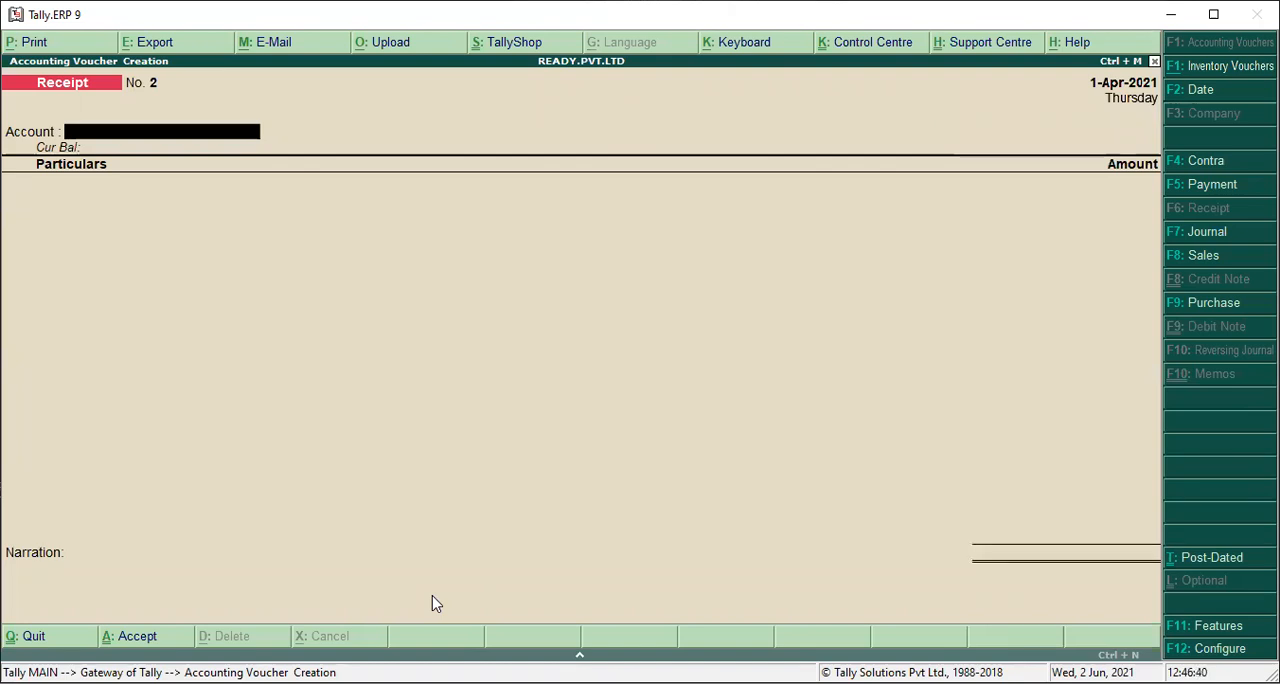
Start a payment voucher with Cash as the paying account.
{"action": "key", "text": "F5"}
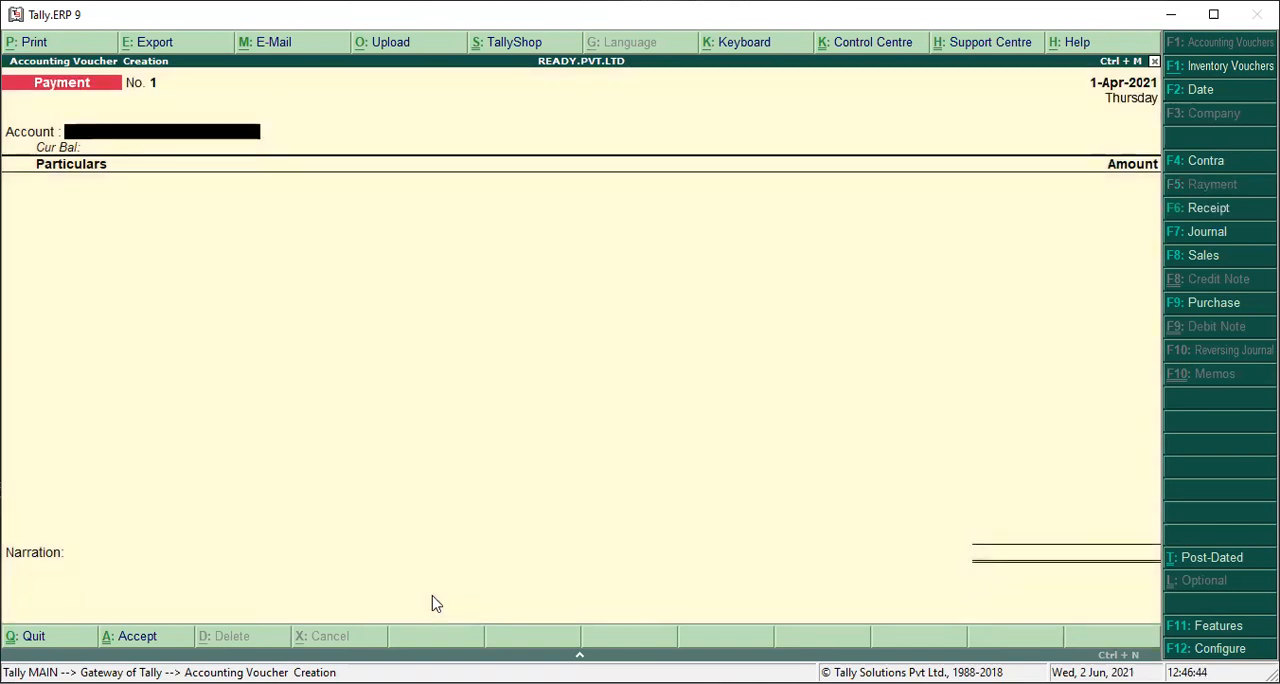
{"action": "key", "text": "Return"}
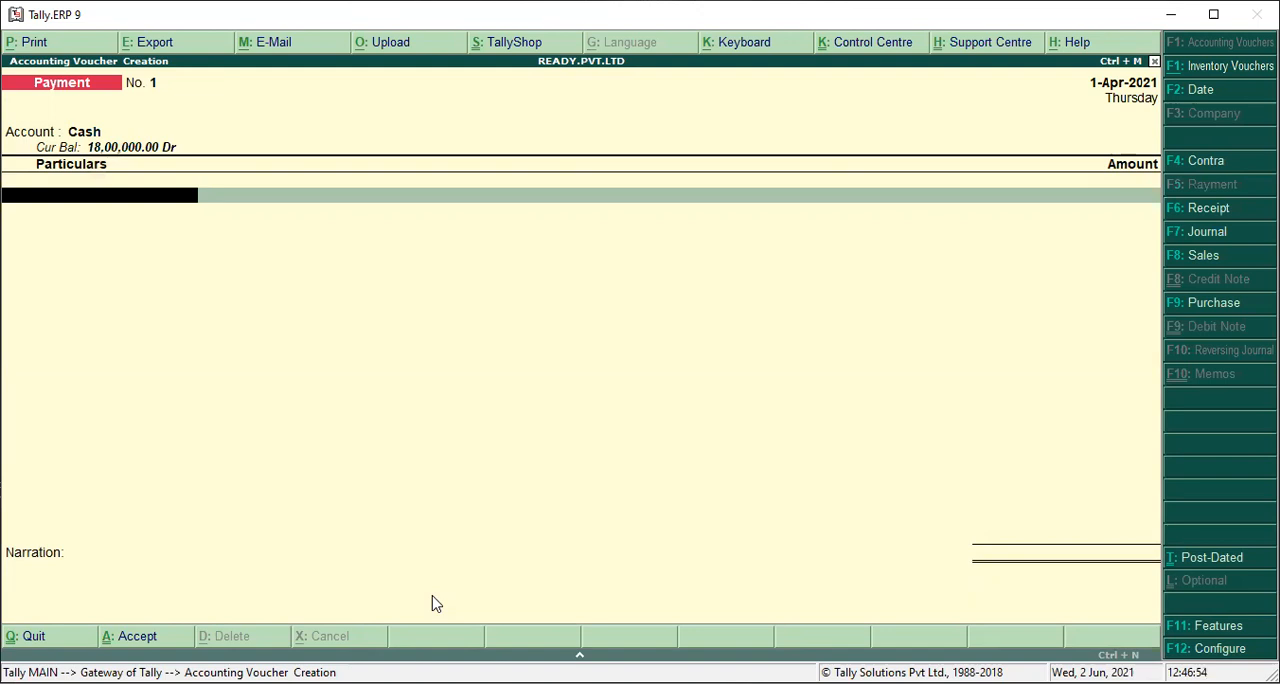
{"action": "left_click", "coordinate": [432, 603]}
Create a ledger named HOTEL BILL A/C under Indirect Expenses from the payment's first line, with ledger type Not Applicable.
{"action": "key", "text": "alt+c"}
{"action": "type", "text": "HOT"}
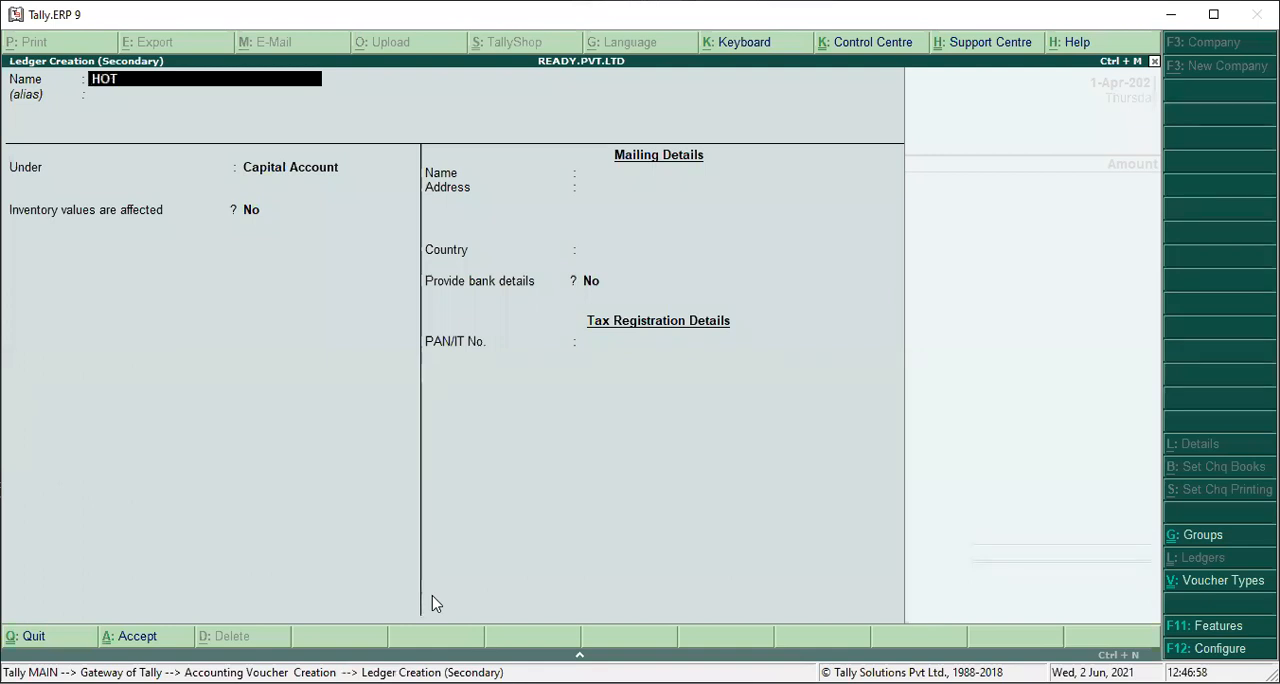
{"action": "type", "text": "EL BILL A/C"}
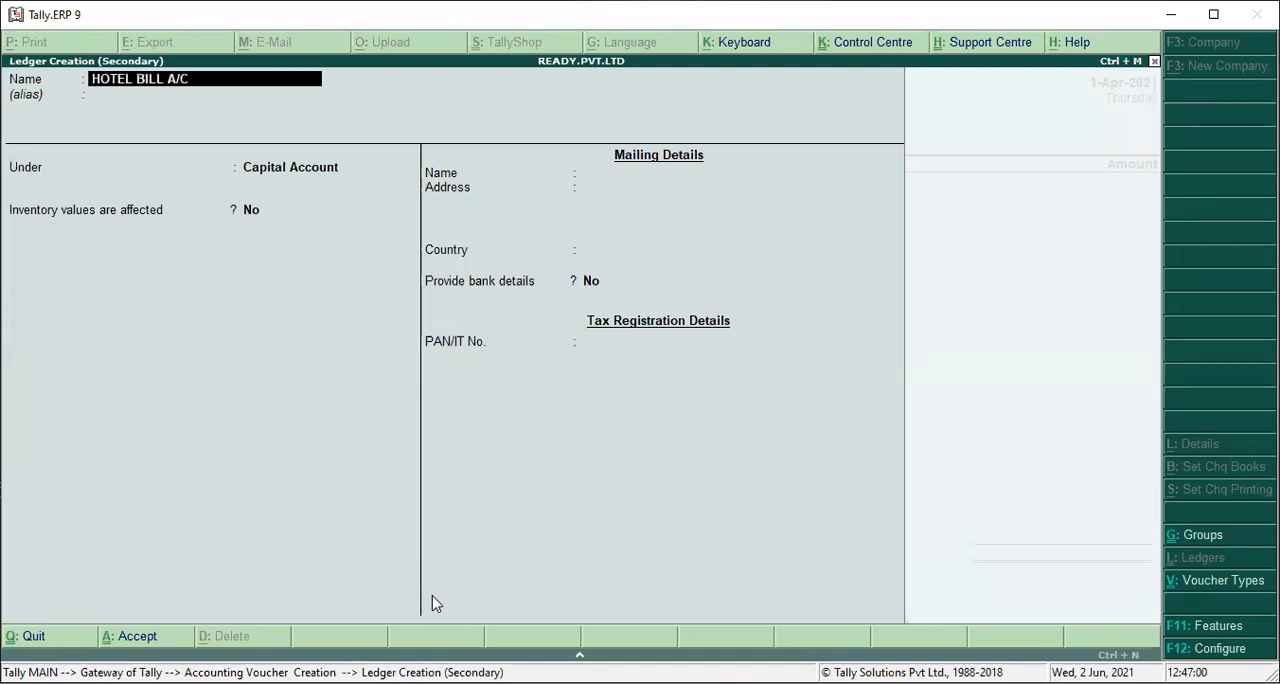
{"action": "key", "text": "Return"}
{"action": "key", "text": "Return"}
{"action": "type", "text": "INDI"}
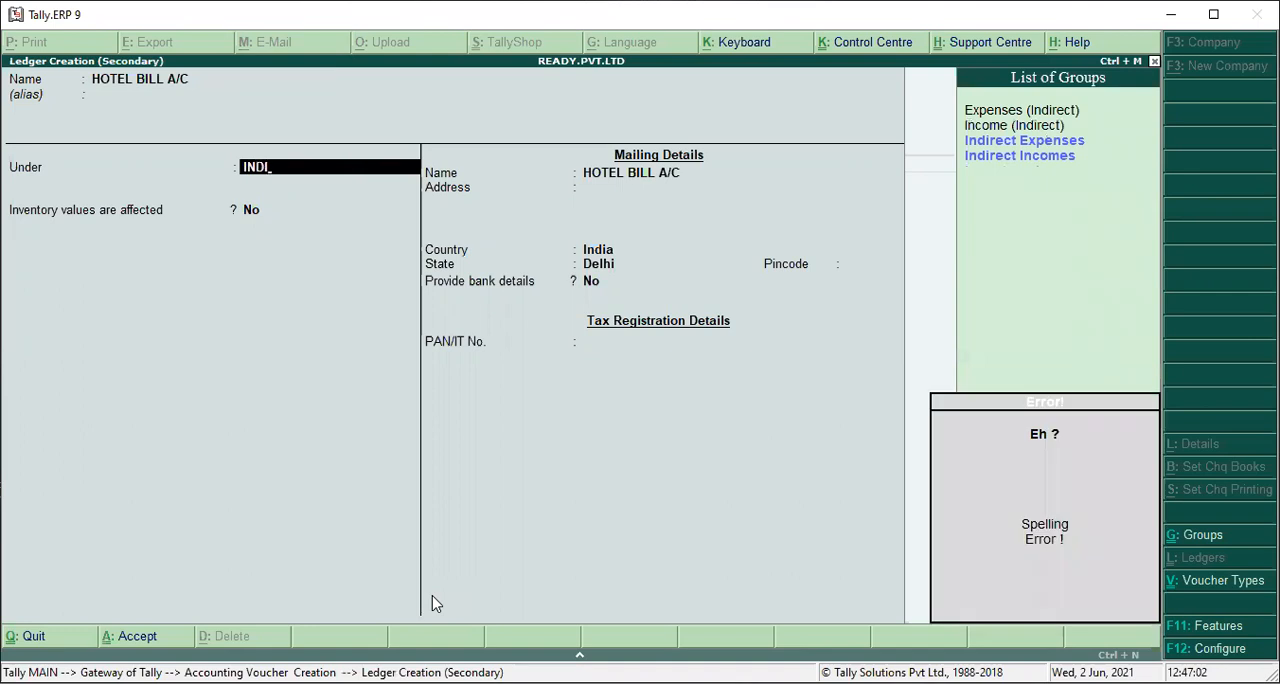
{"action": "key", "text": "Return"}
{"action": "key", "text": "Return"}
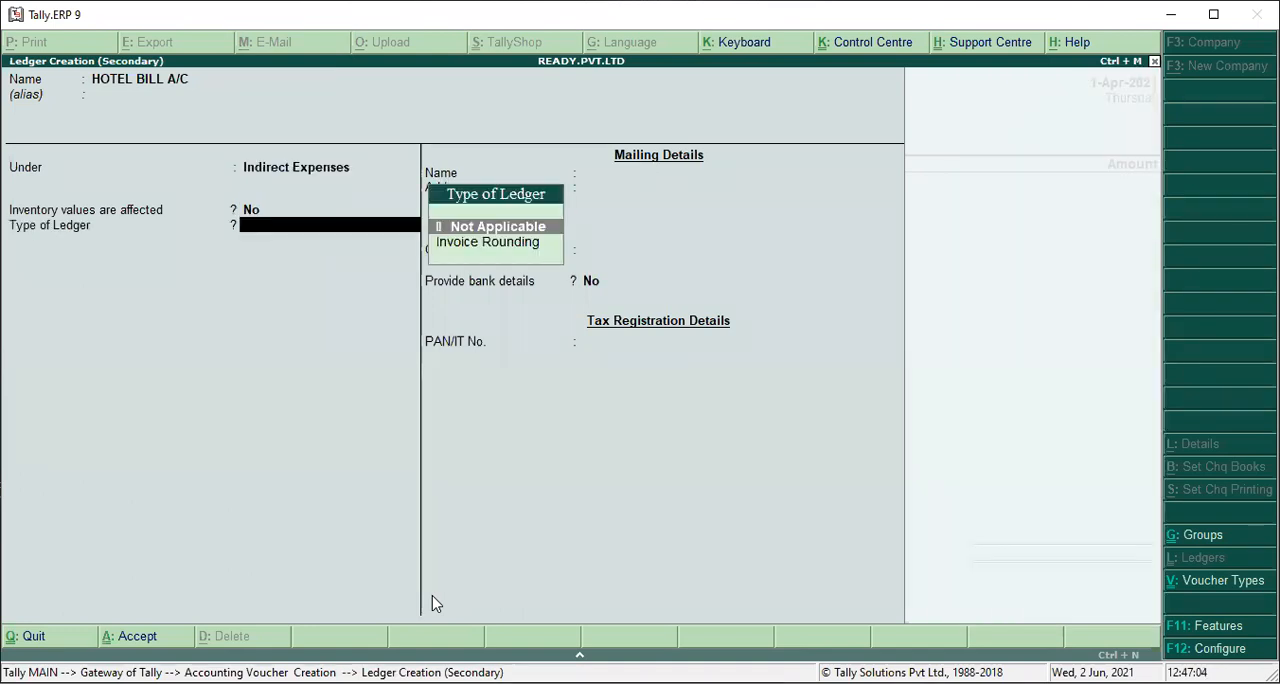
{"action": "key", "text": "Return"}
{"action": "key", "text": "ctrl+a"}
Enter 5000 as the amount for HOTEL BILL A/C in the payment voucher.
{"action": "key", "text": "Return"}
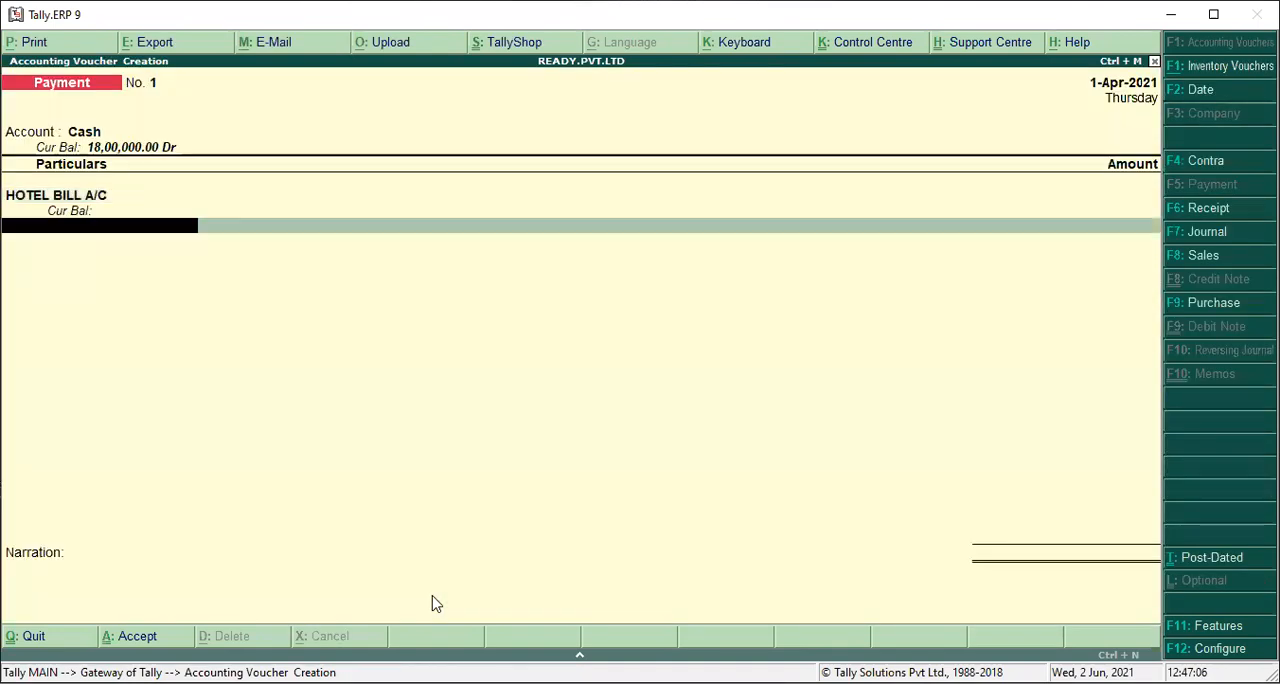
{"action": "key", "text": "Return"}
{"action": "key", "text": "BackSpace"}
{"action": "type", "text": "5000"}
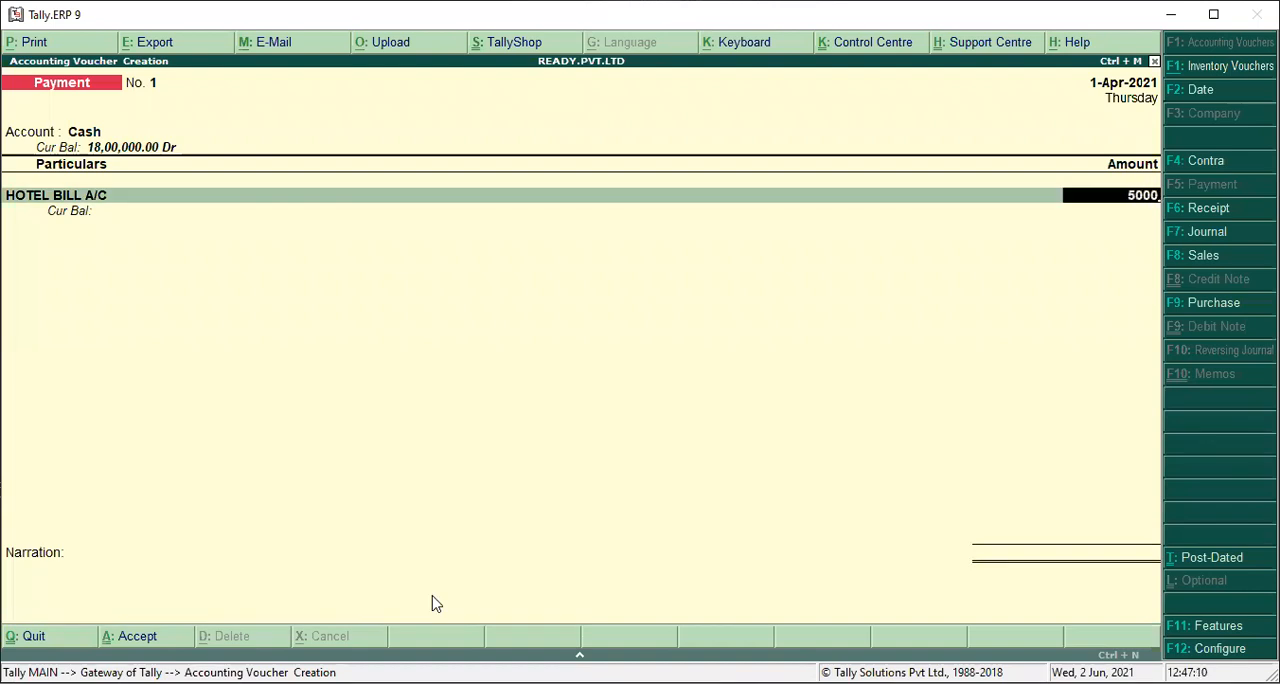
{"action": "key", "text": "Return"}
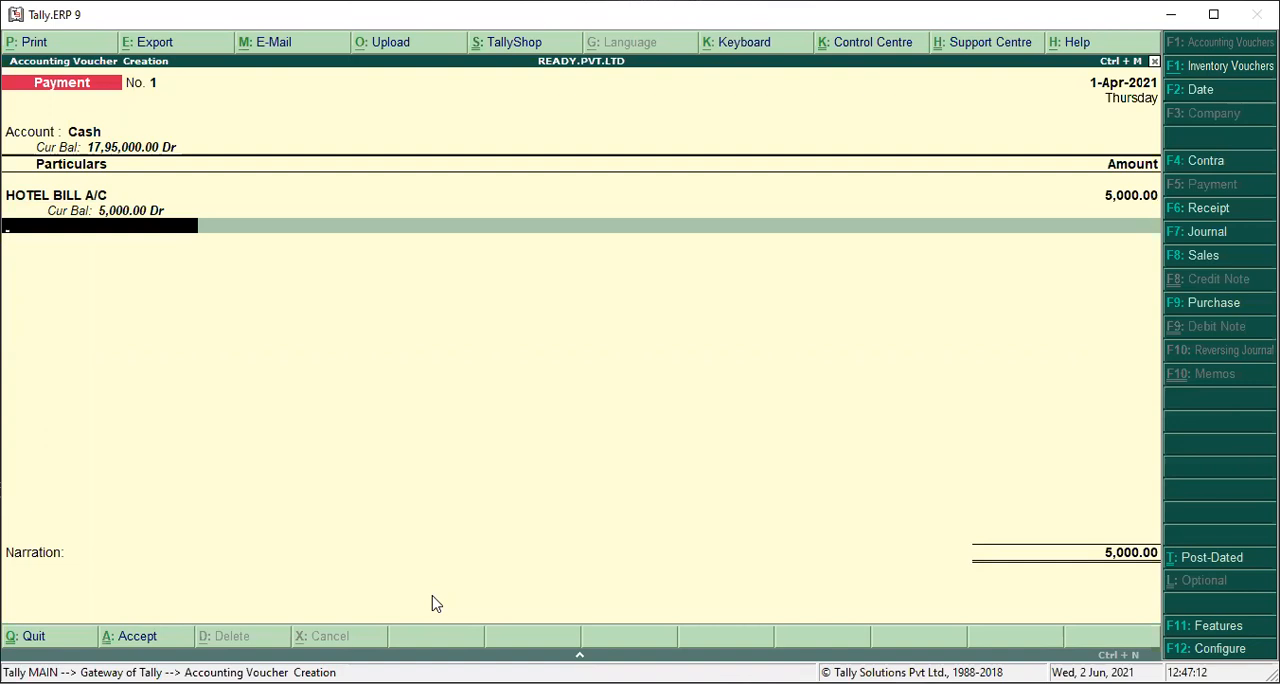
Create a TELEPHONE EXPENSE A/C ledger under Indirect Expenses, type Not Applicable, for the payment's second line and enter 10000 as its amount.
{"action": "key", "text": "space"}
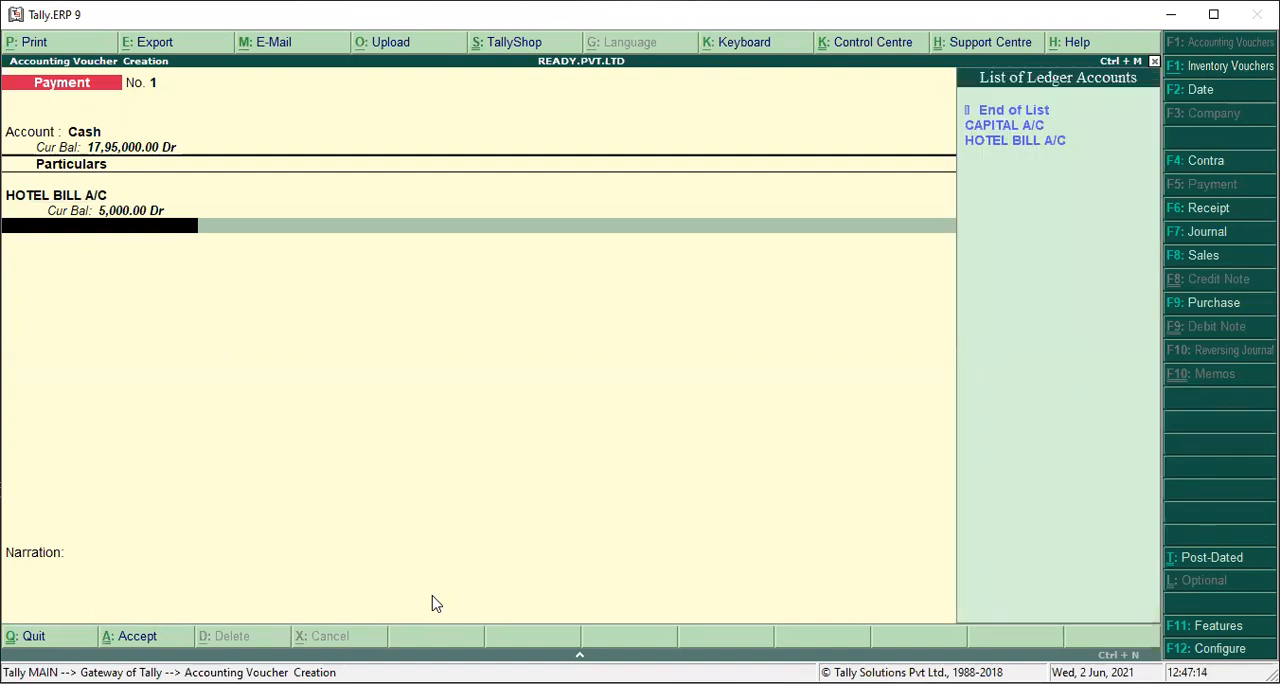
{"action": "key", "text": "Down"}
{"action": "key", "text": "Down"}
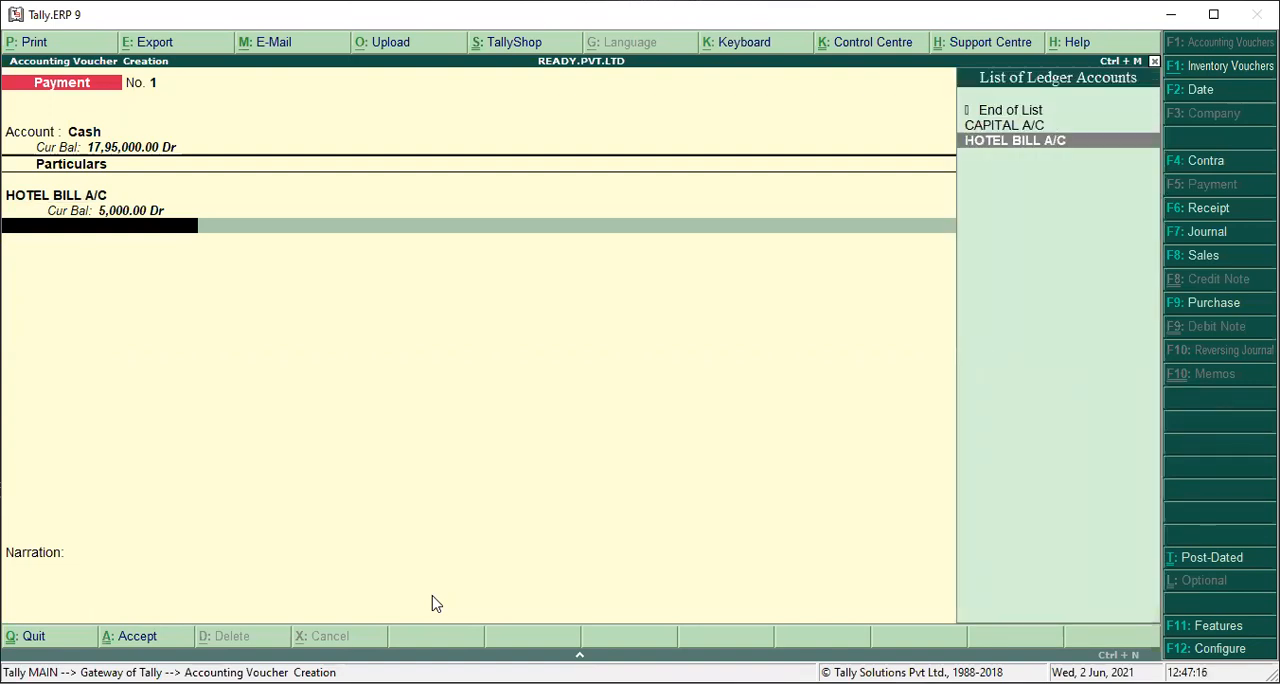
{"action": "key", "text": "alt+c"}
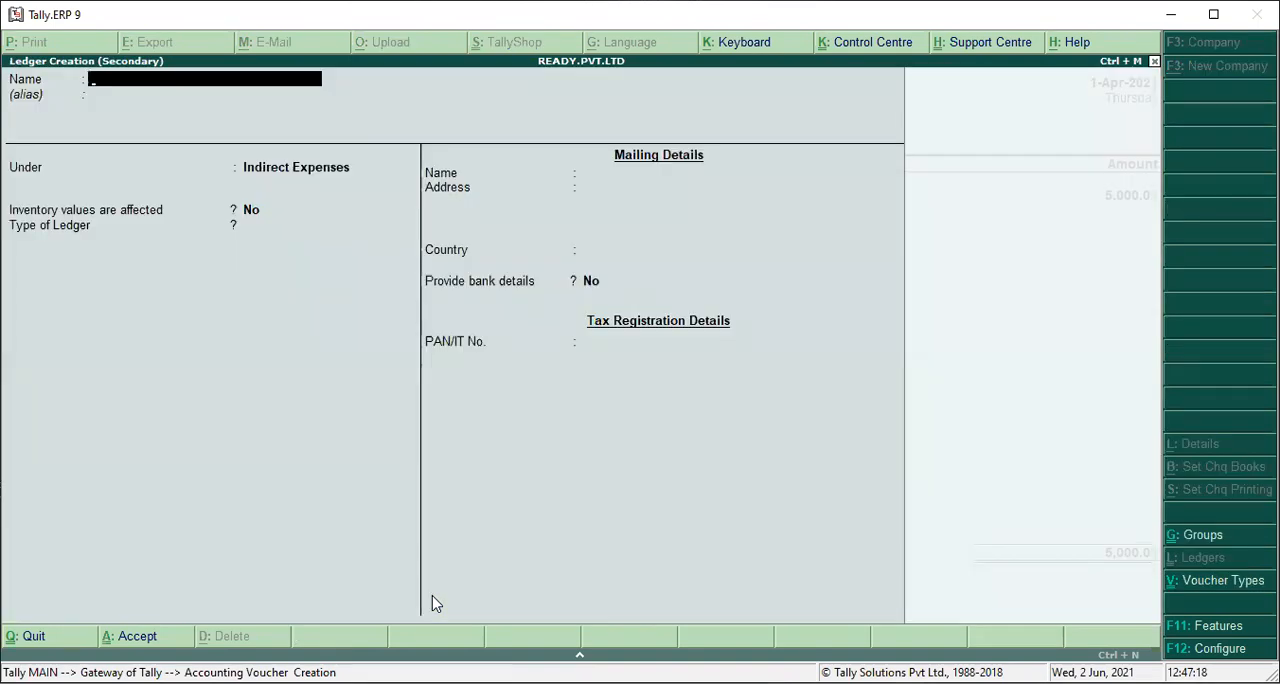
{"action": "type", "text": "TELEPHONE"}
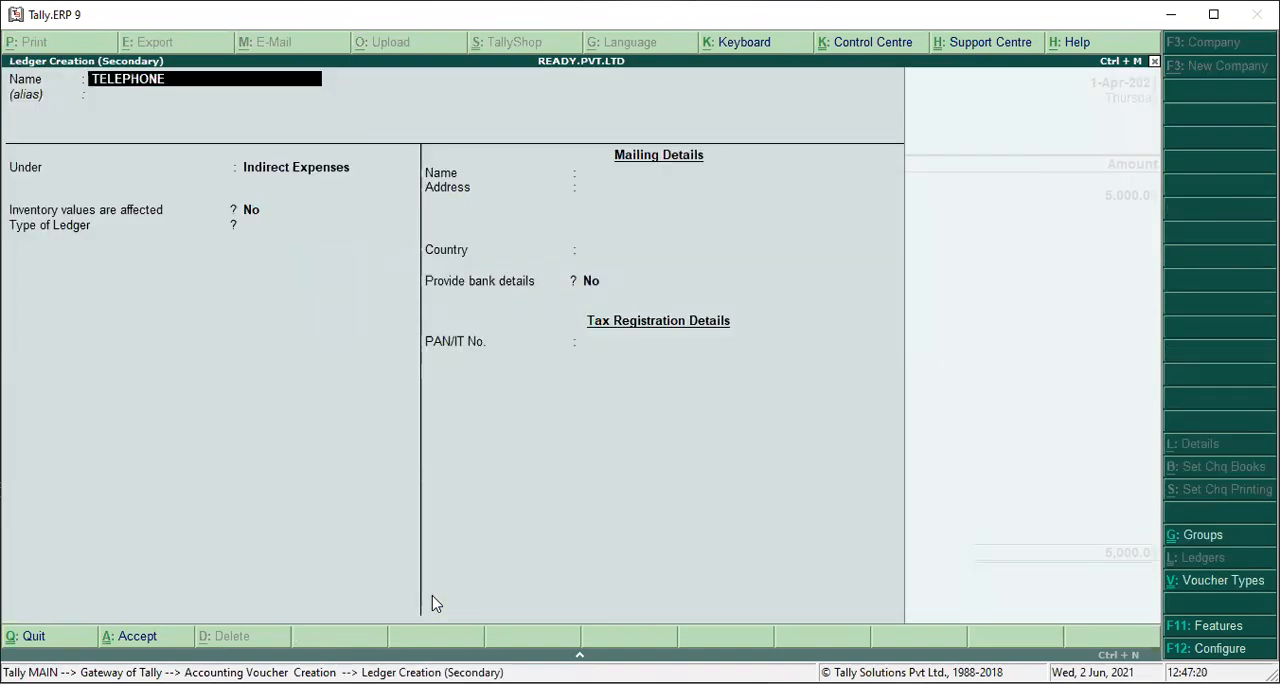
{"action": "type", "text": " EXPENSE A/C"}
{"action": "key", "text": "Return"}
{"action": "key", "text": "Return"}
{"action": "key", "text": "Return"}
{"action": "key", "text": "Return"}
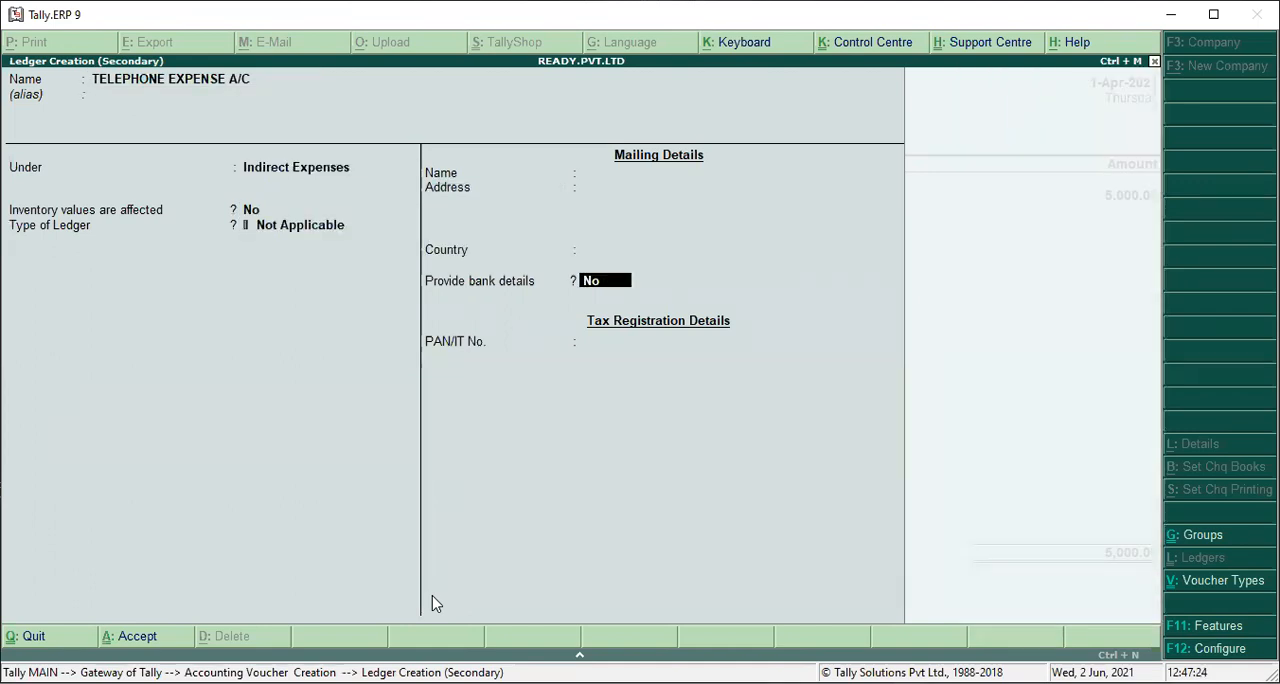
{"action": "key", "text": "Return"}
{"action": "key", "text": "Return"}
{"action": "type", "text": "y"}
{"action": "type", "text": "10000"}
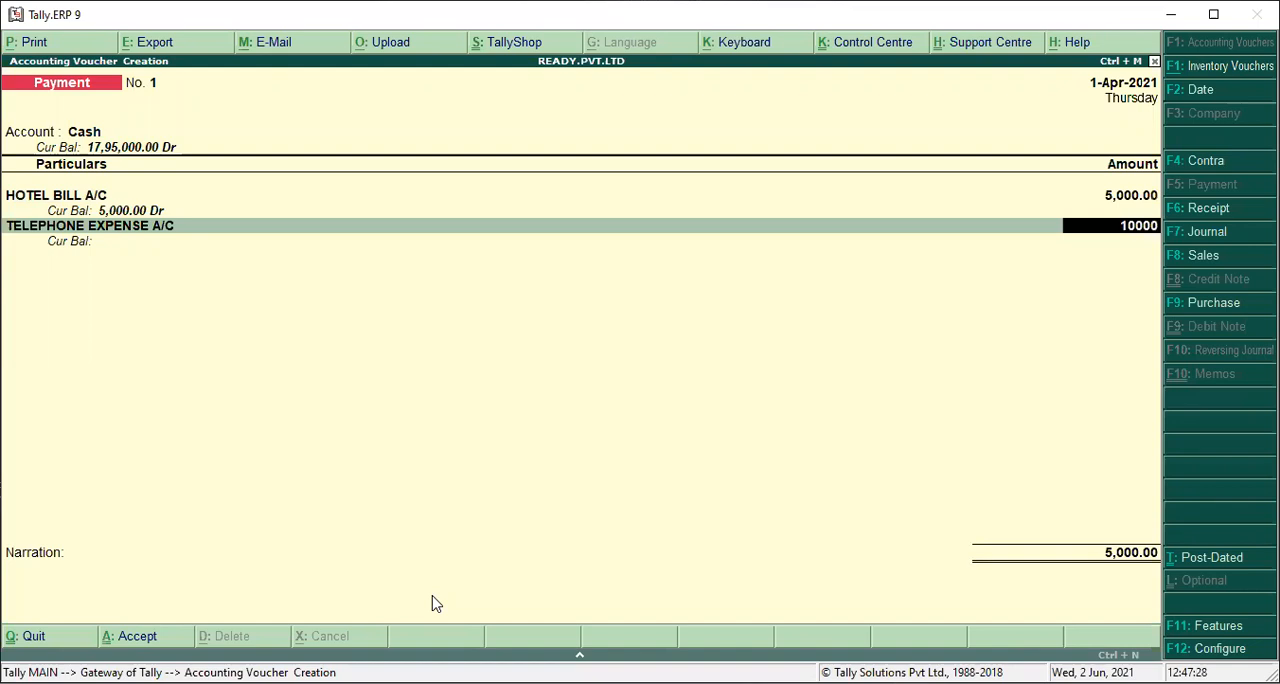
Create a ledger named ELECTRICITY BILL A/C under Indirect Expenses for the payment's third line.
{"action": "key", "text": "Return"}
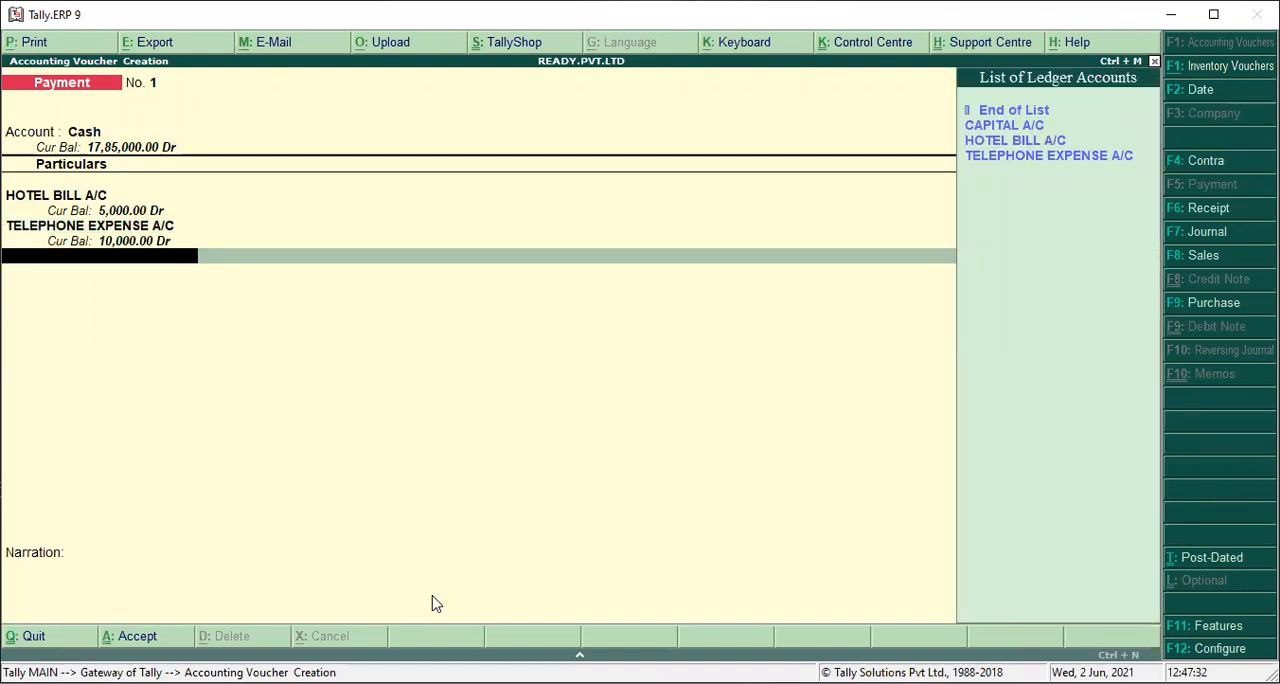
{"action": "left_click", "coordinate": [432, 603]}
{"action": "key", "text": "alt+c"}
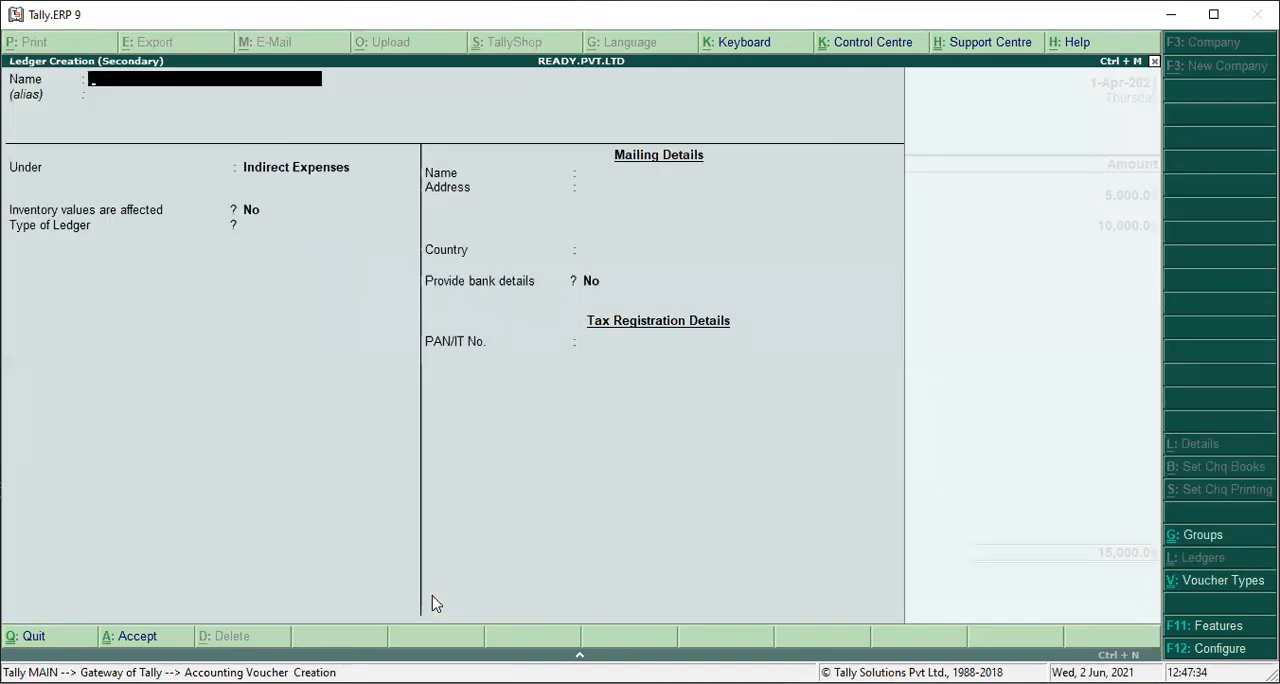
{"action": "type", "text": "ELECTRICITY"}
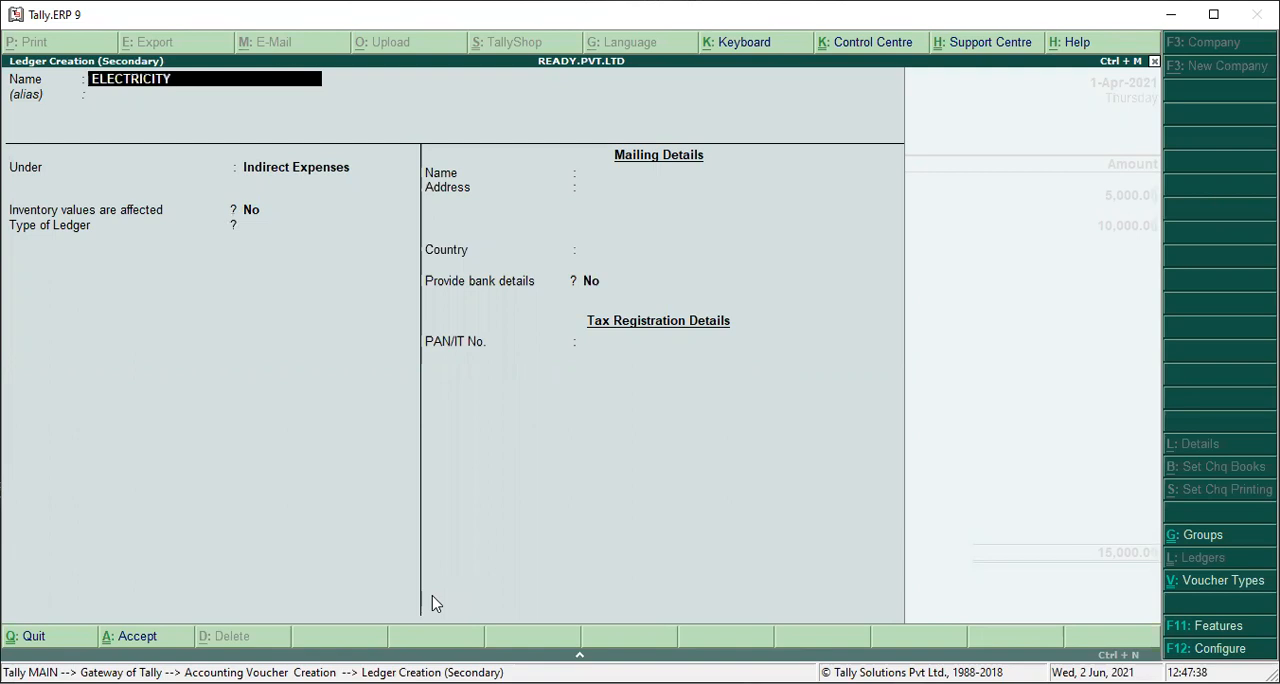
{"action": "type", "text": " BILL A/C"}
{"action": "key", "text": "Return"}
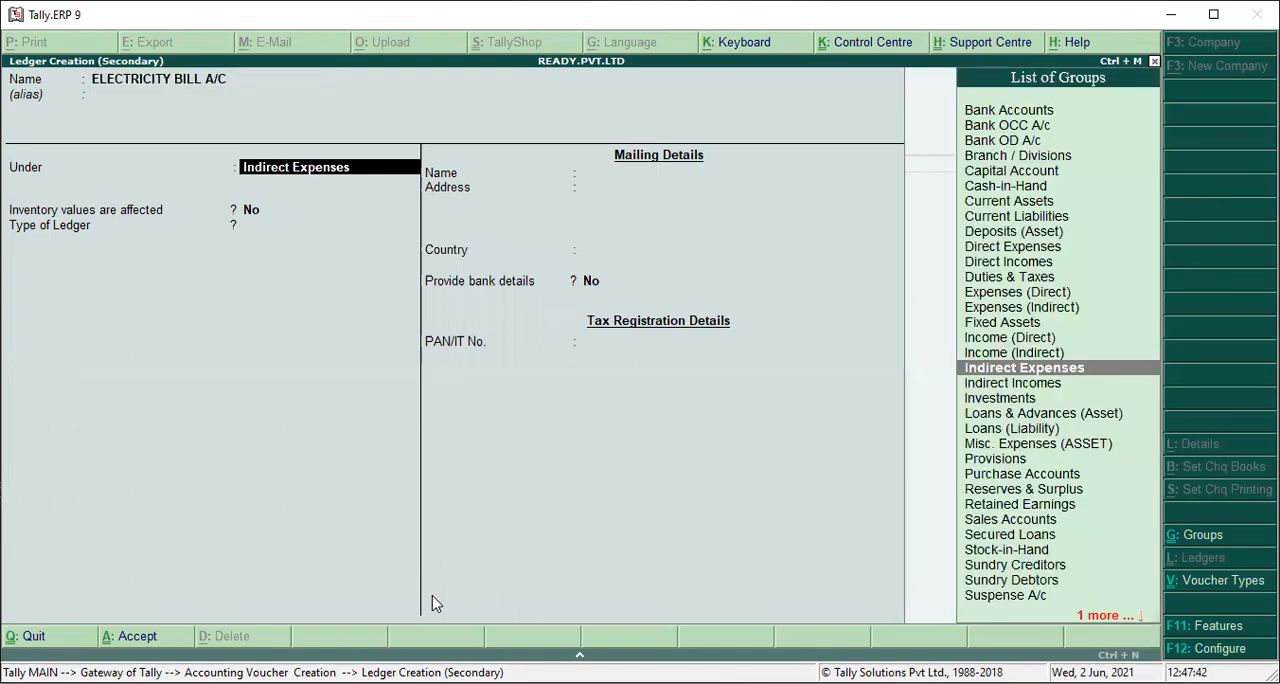
{"action": "key", "text": "Return"}
{"action": "key", "text": "Return"}
{"action": "key", "text": "Return"}
{"action": "key", "text": "Return"}
{"action": "key", "text": "Return"}
{"action": "key", "text": "Return"}
Enter 12000 as the amount for ELECTRICITY BILL A/C and save the payment voucher without a narration.
{"action": "type", "text": "12000"}
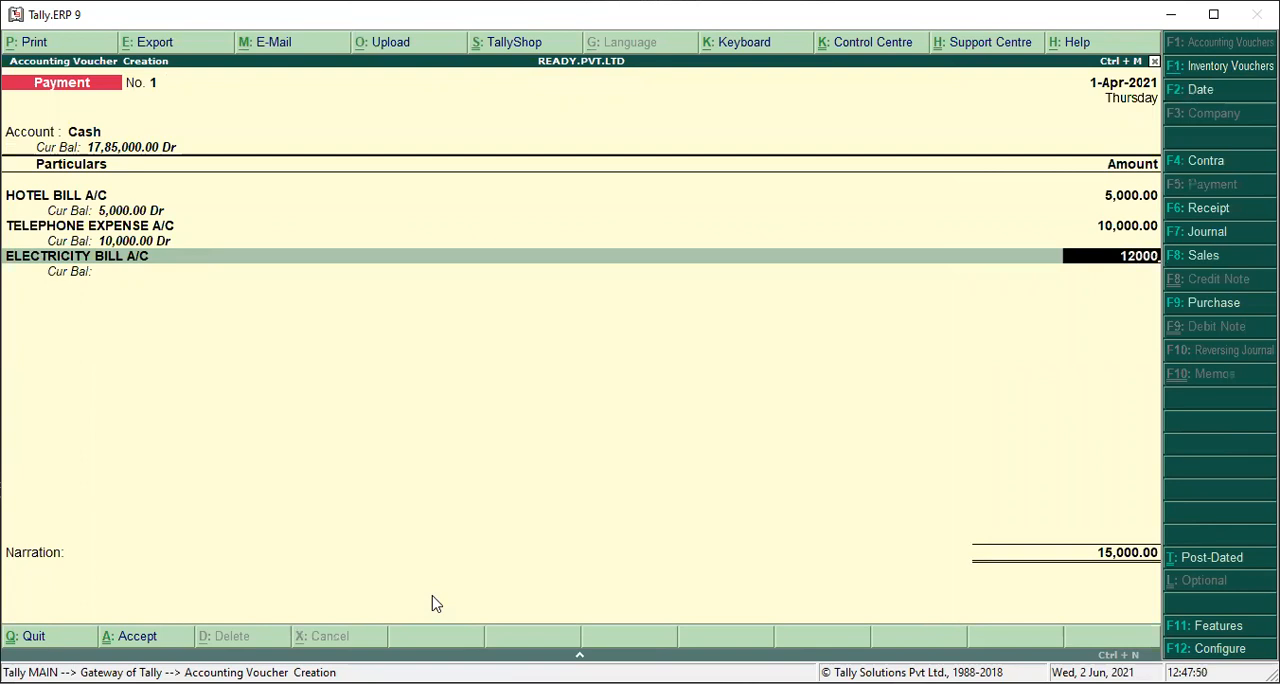
{"action": "key", "text": "Return"}
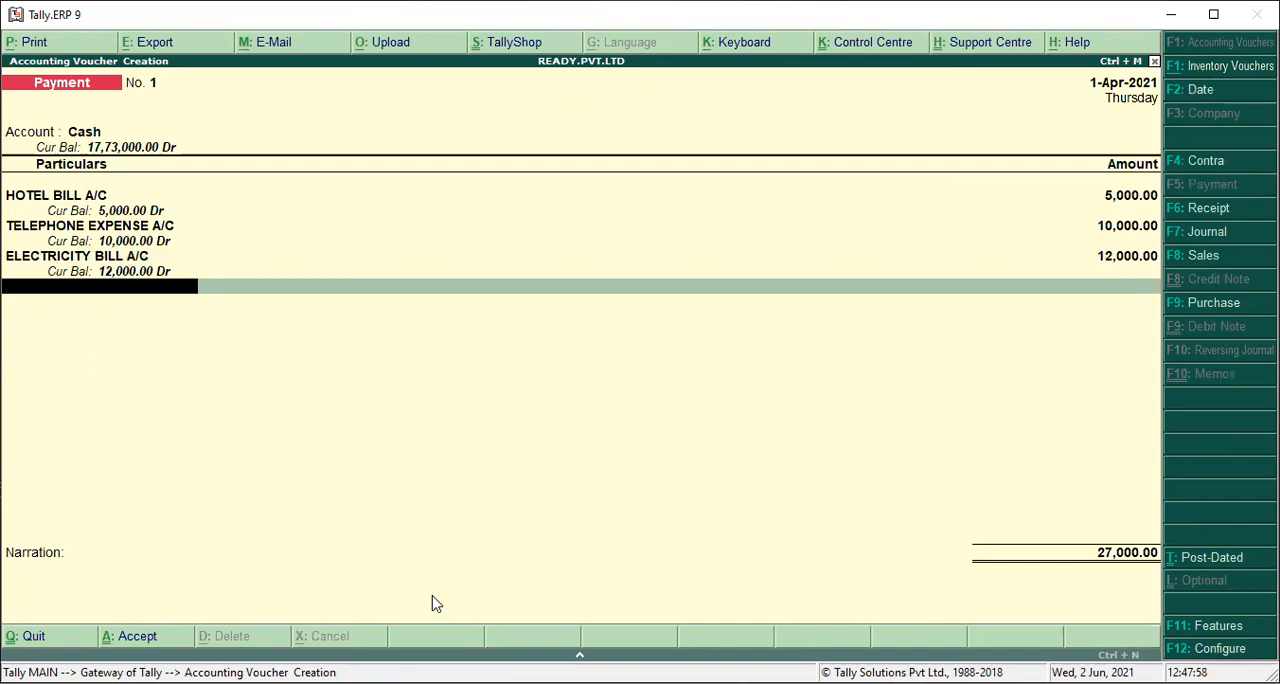
{"action": "key", "text": "Return"}
{"action": "key", "text": "Return"}
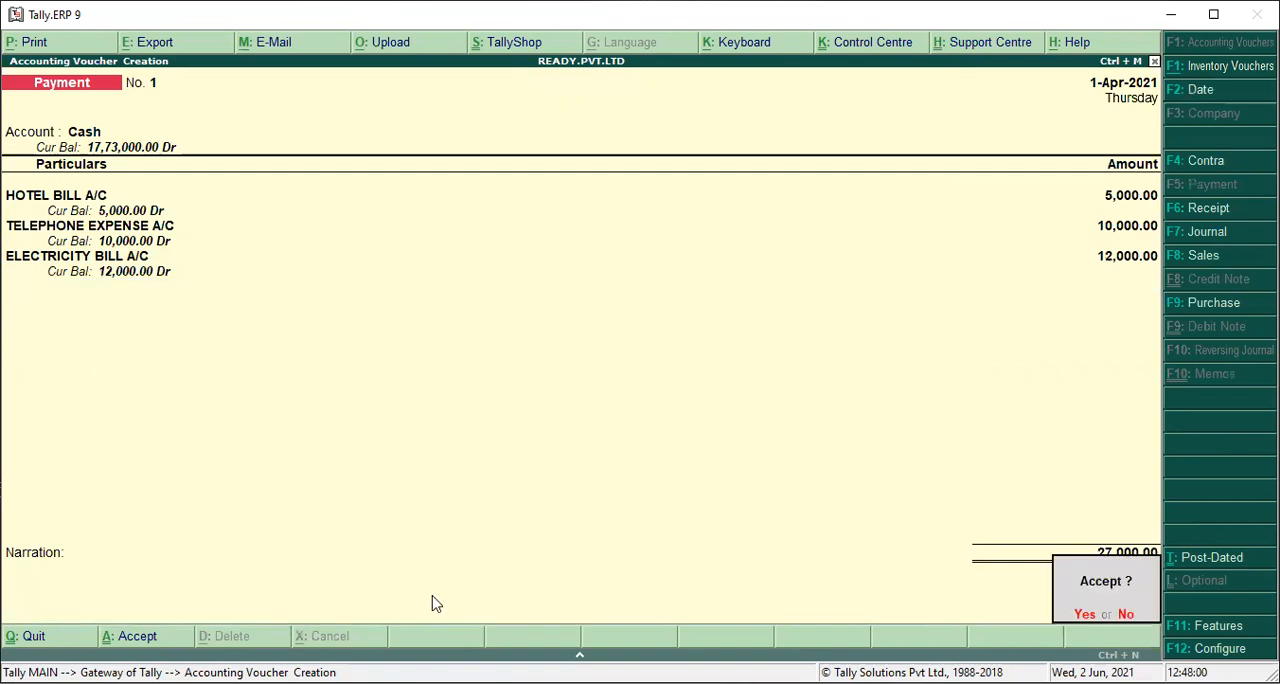
{"action": "key", "text": "Return"}
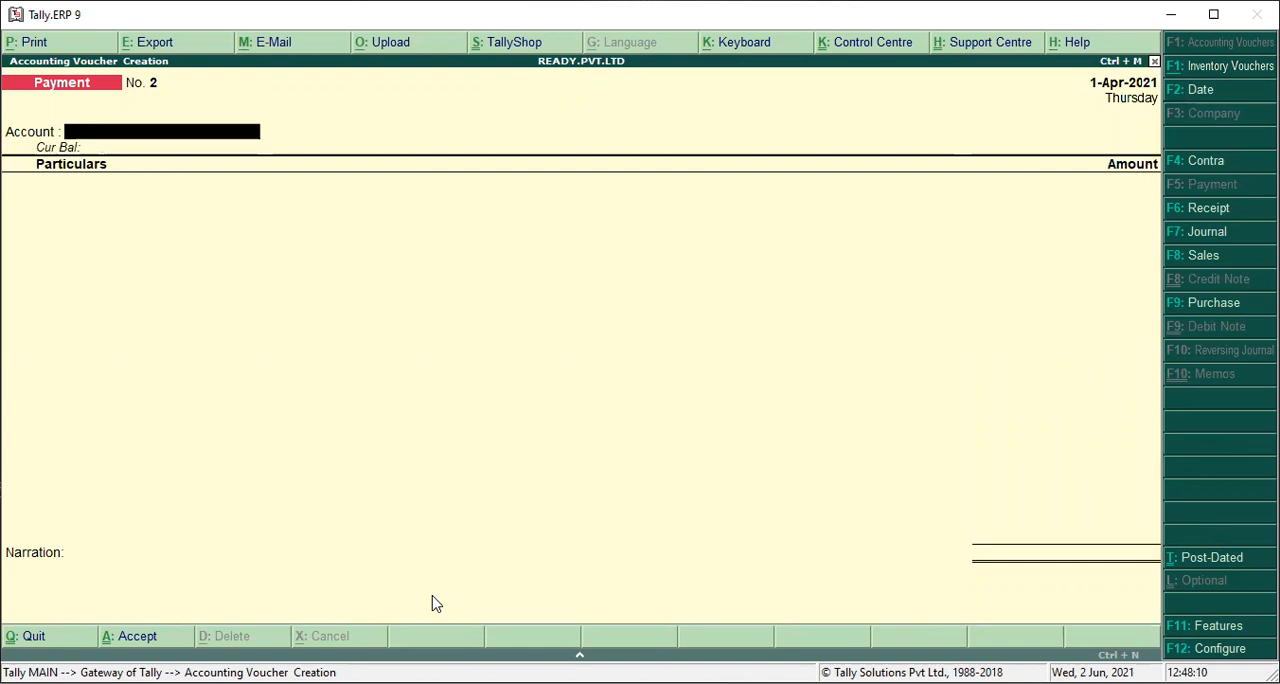
Set Cash as the account of payment voucher No. 2 and start a new ledger named AMC(ANNUAL MAINTENANCE CHARGE) from its first line.
{"action": "key", "text": "space"}
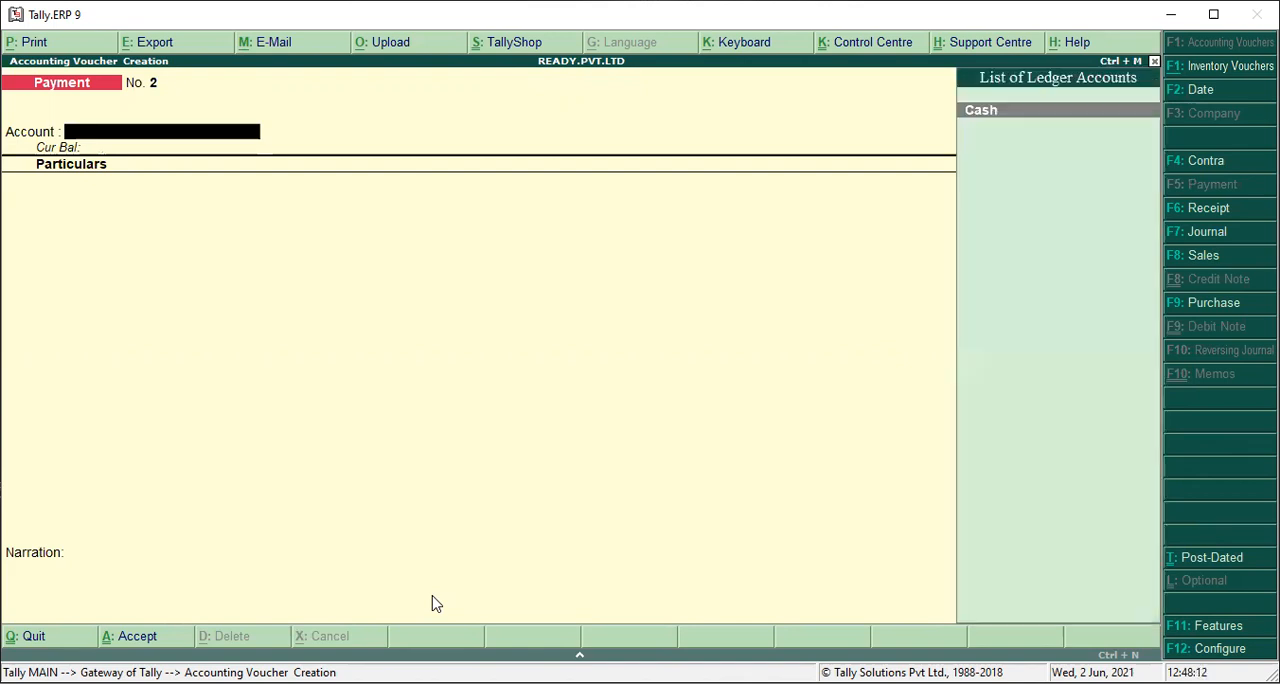
{"action": "key", "text": "Return"}
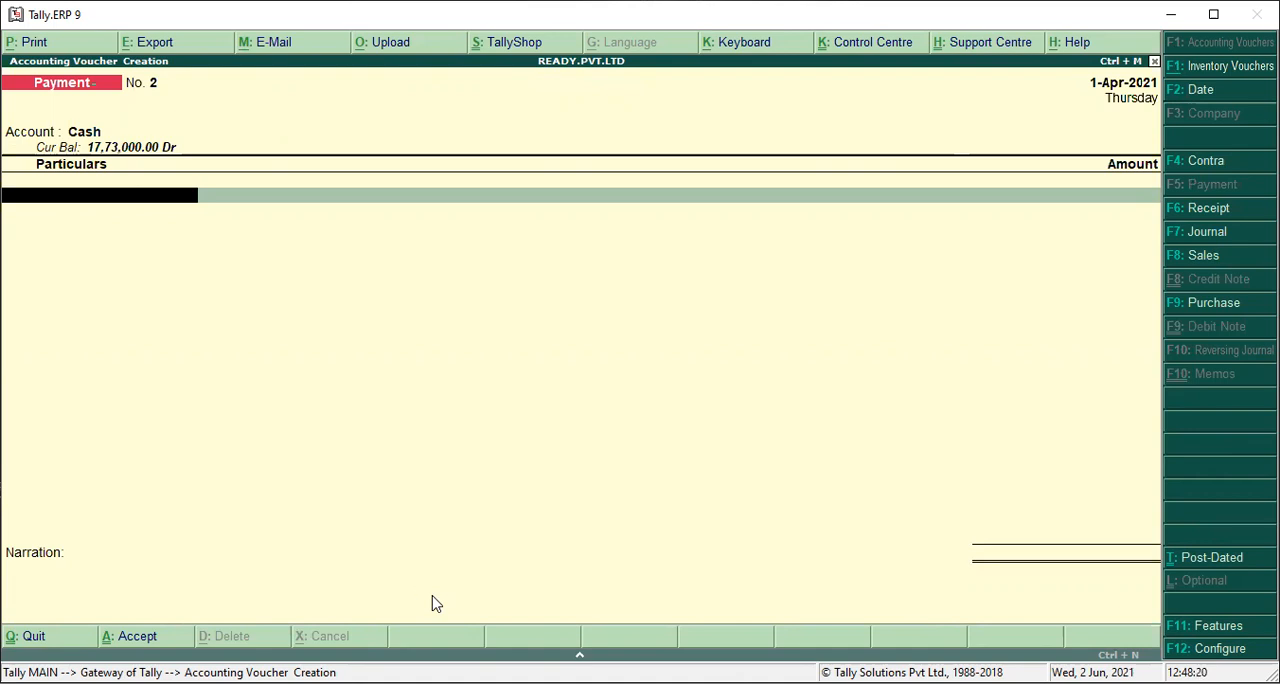
{"action": "key", "text": "alt+c"}
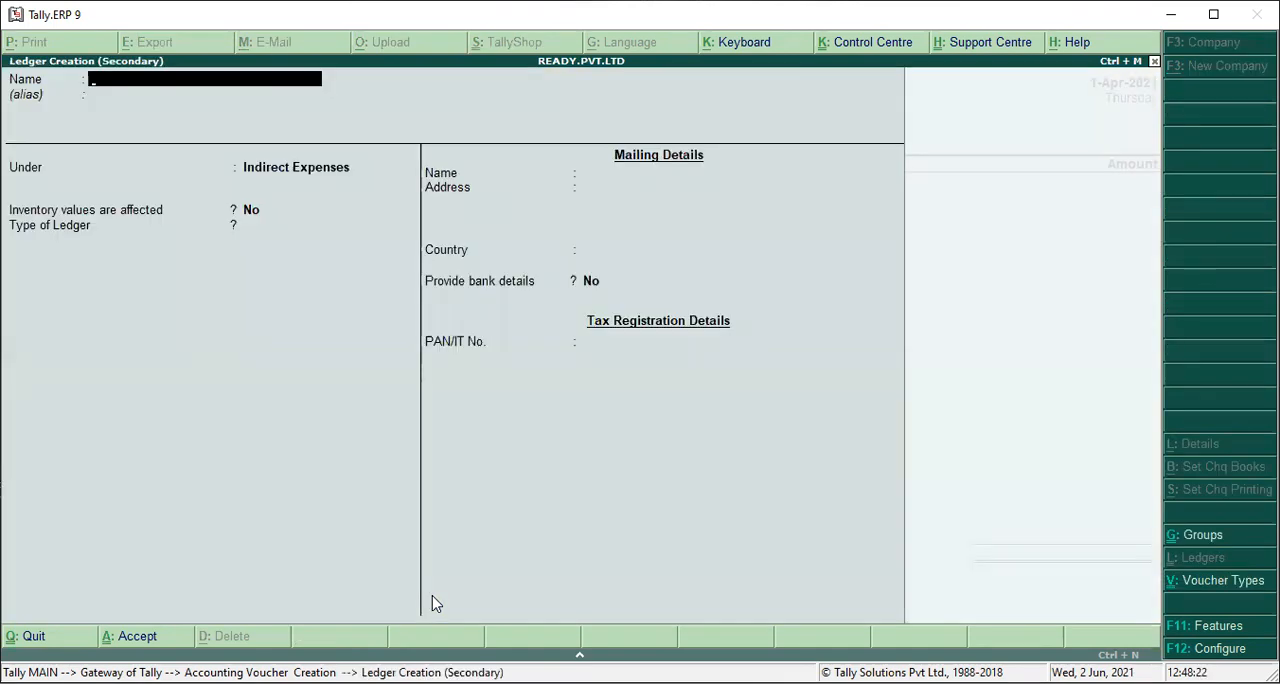
{"action": "type", "text": "AMC(ANNUA"}
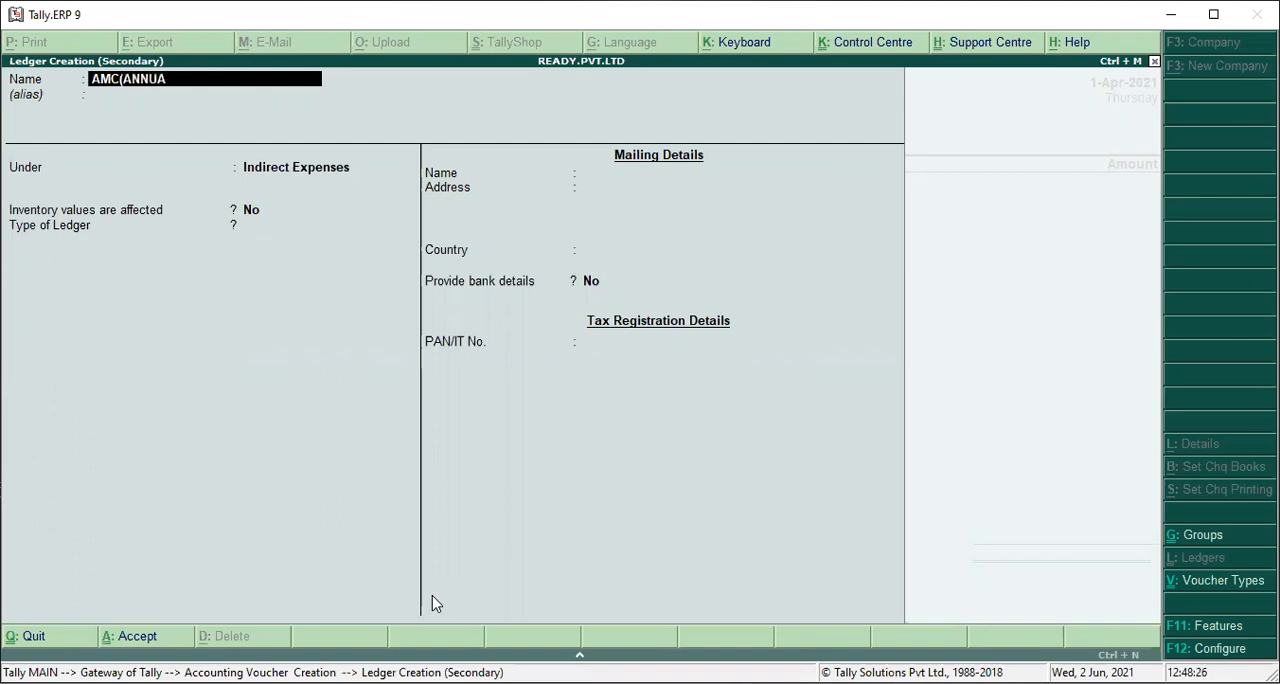
{"action": "type", "text": "L MAINTENANCE CHAR"}
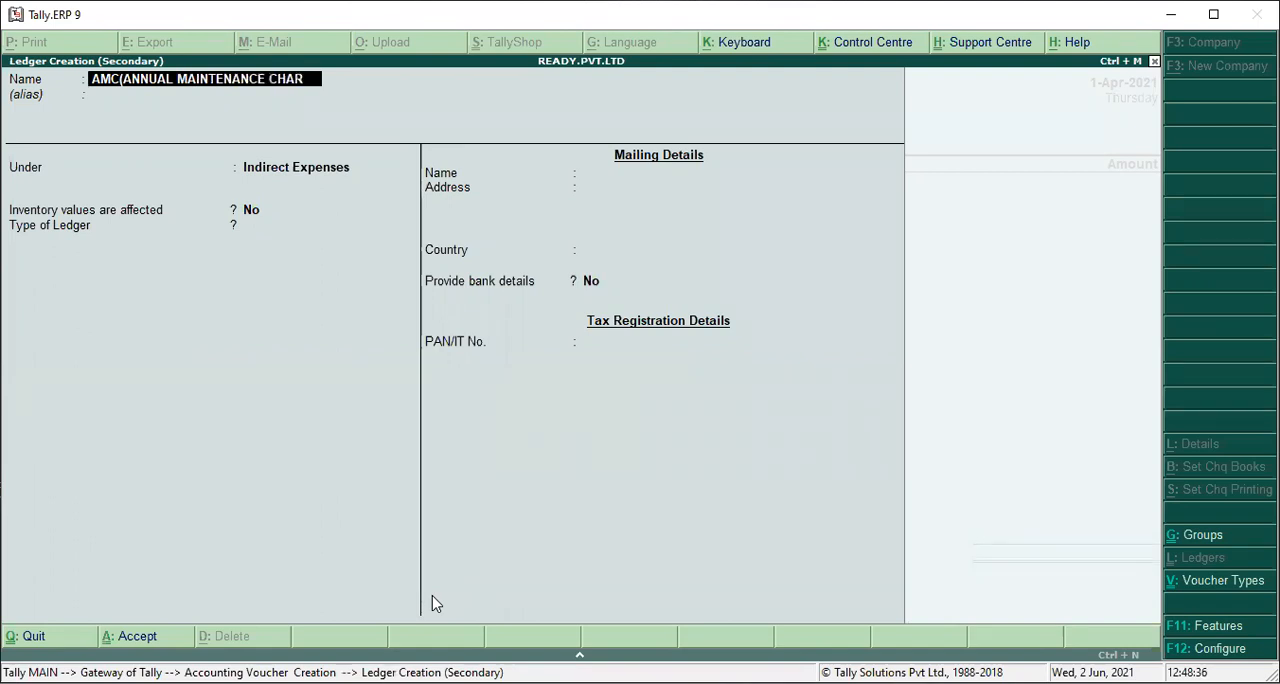
{"action": "type", "text": "GE)"}
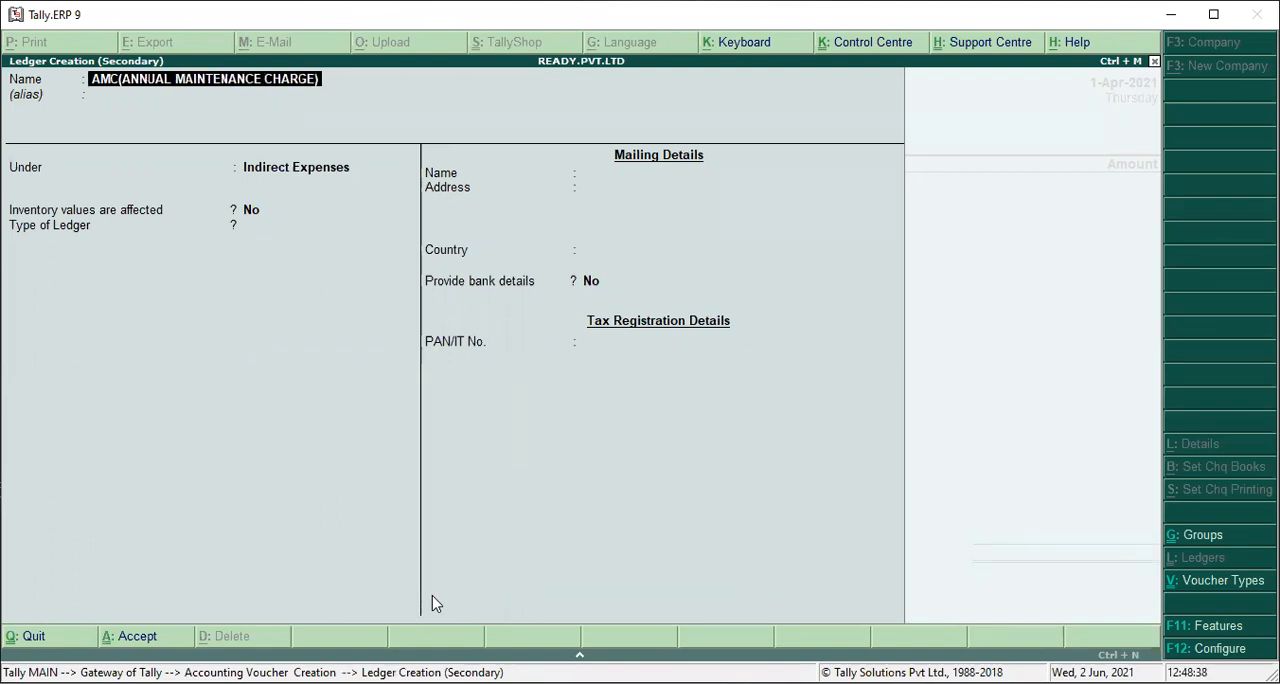
{"action": "key", "text": "Return"}
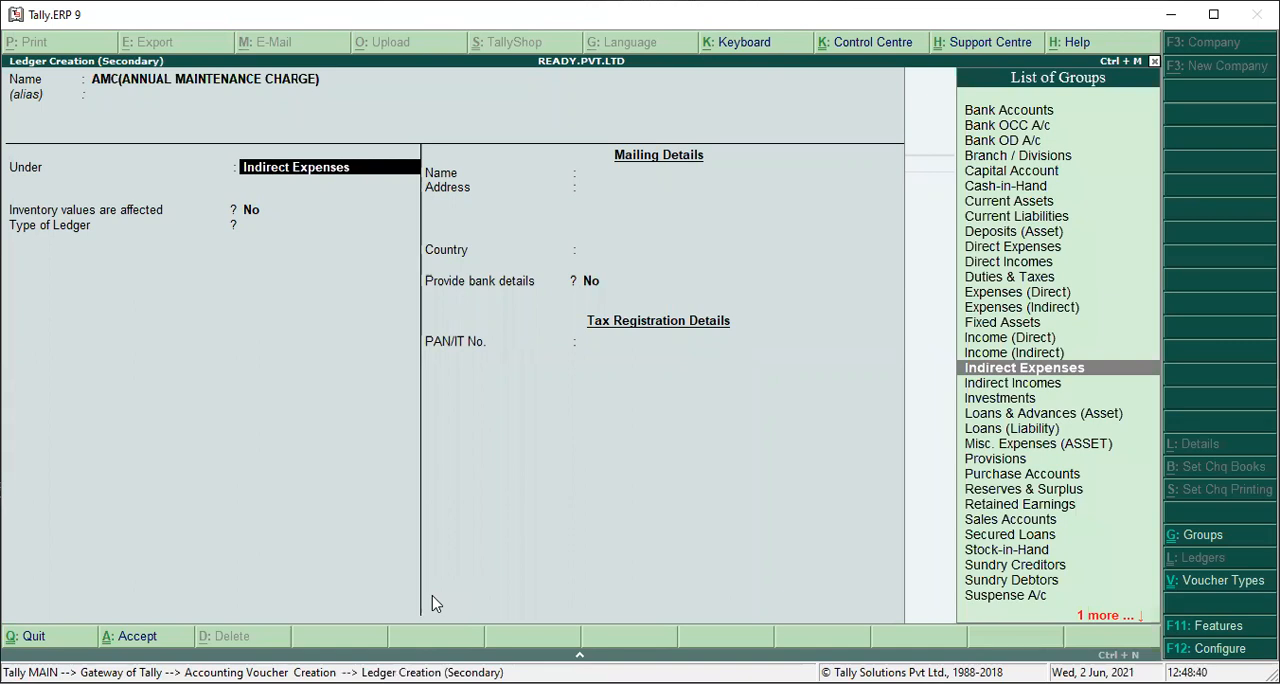
Place the AMC ledger under Direct Expenses with inventory values set to No and ledger type Not Applicable, and save it.
{"action": "key", "text": "Return"}
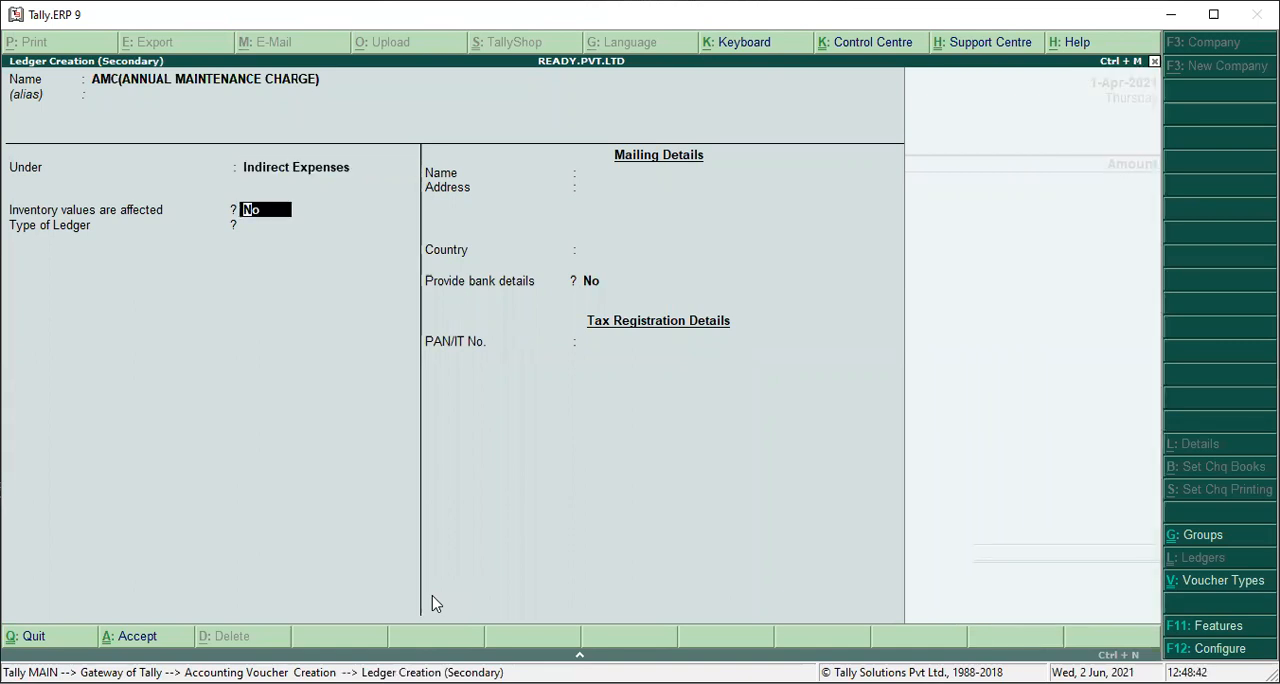
{"action": "key", "text": "BackSpace"}
{"action": "type", "text": "DIRE"}
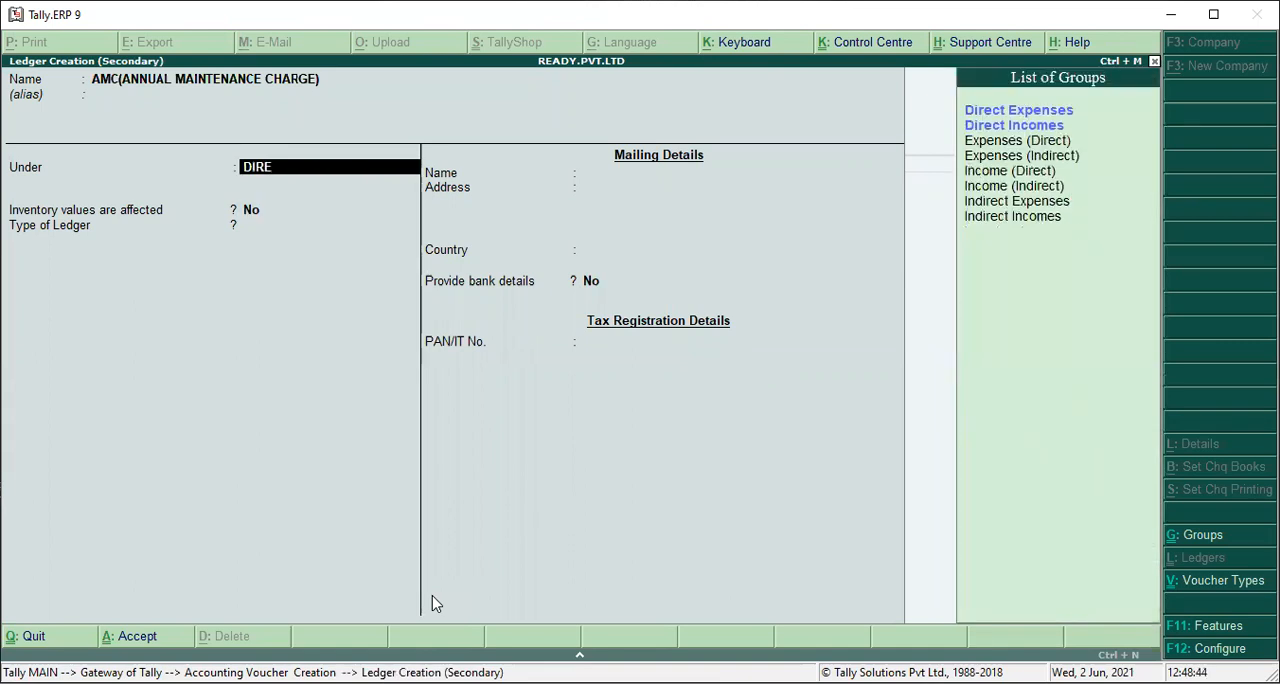
{"action": "key", "text": "Return"}
{"action": "key", "text": "Return"}
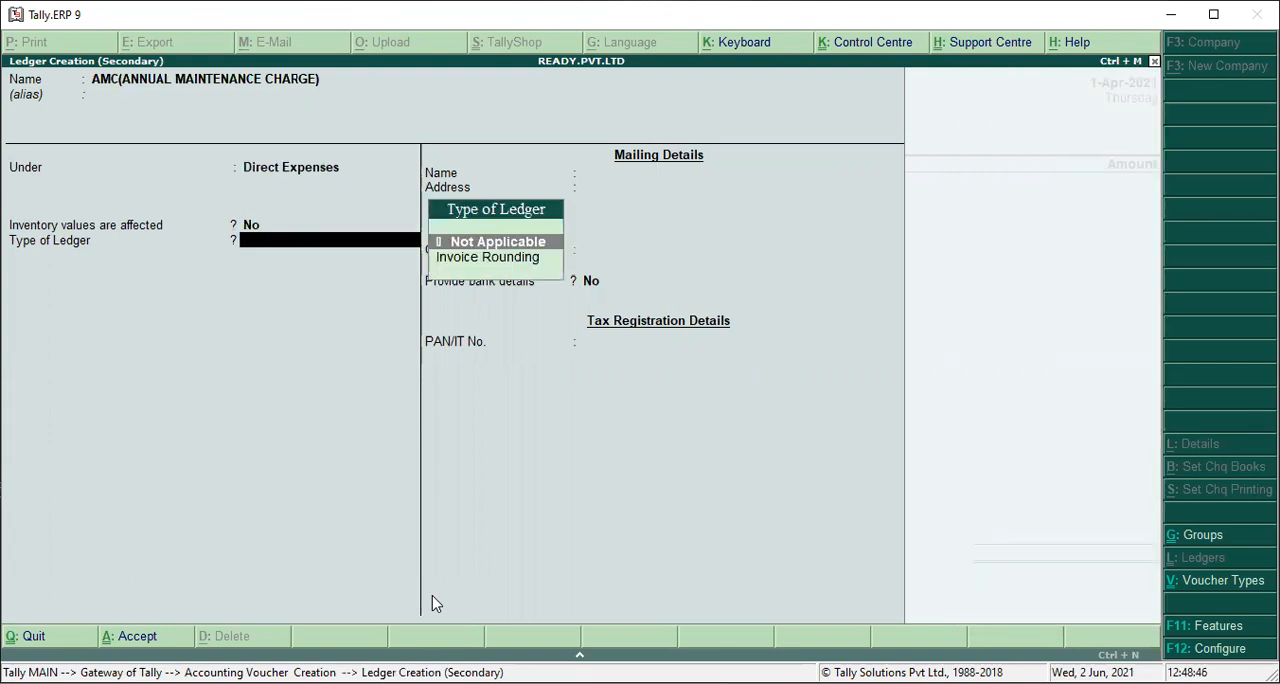
{"action": "key", "text": "Return"}
{"action": "key", "text": "Return"}
{"action": "key", "text": "Return"}
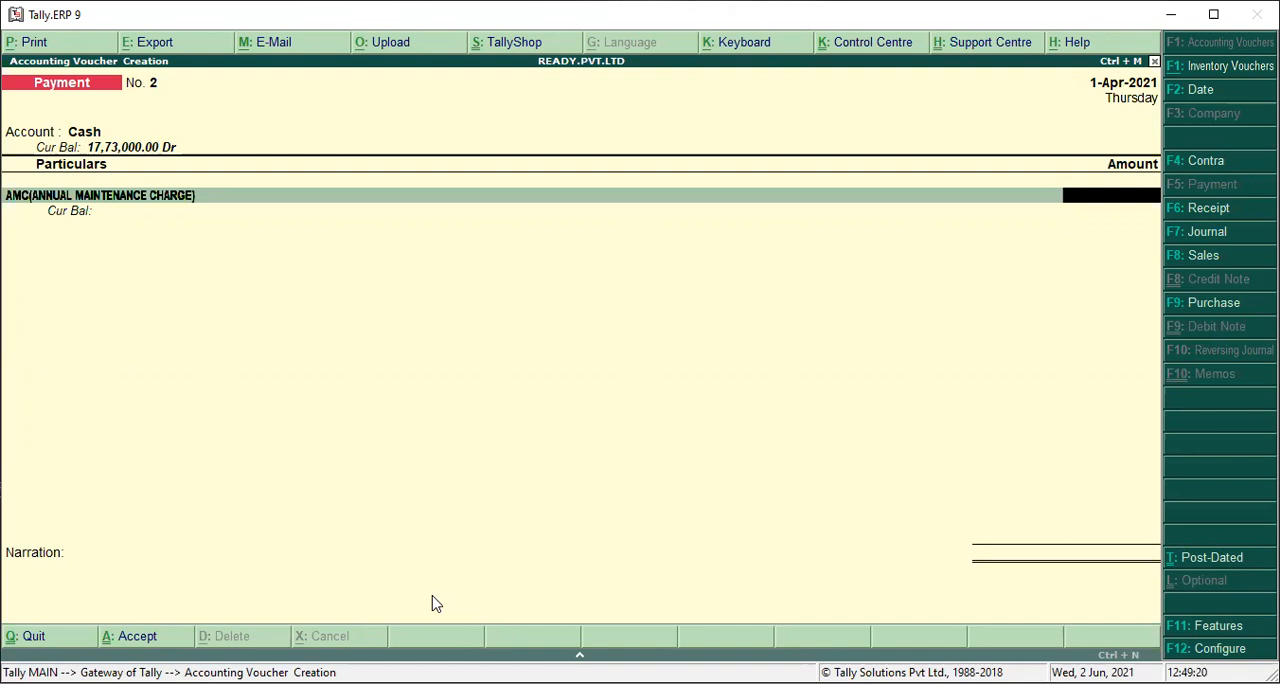
Work out 551*12 in the built-in calculator and enter 6612 as the amount for the AMC ledger.
{"action": "key", "text": "ctrl+n"}
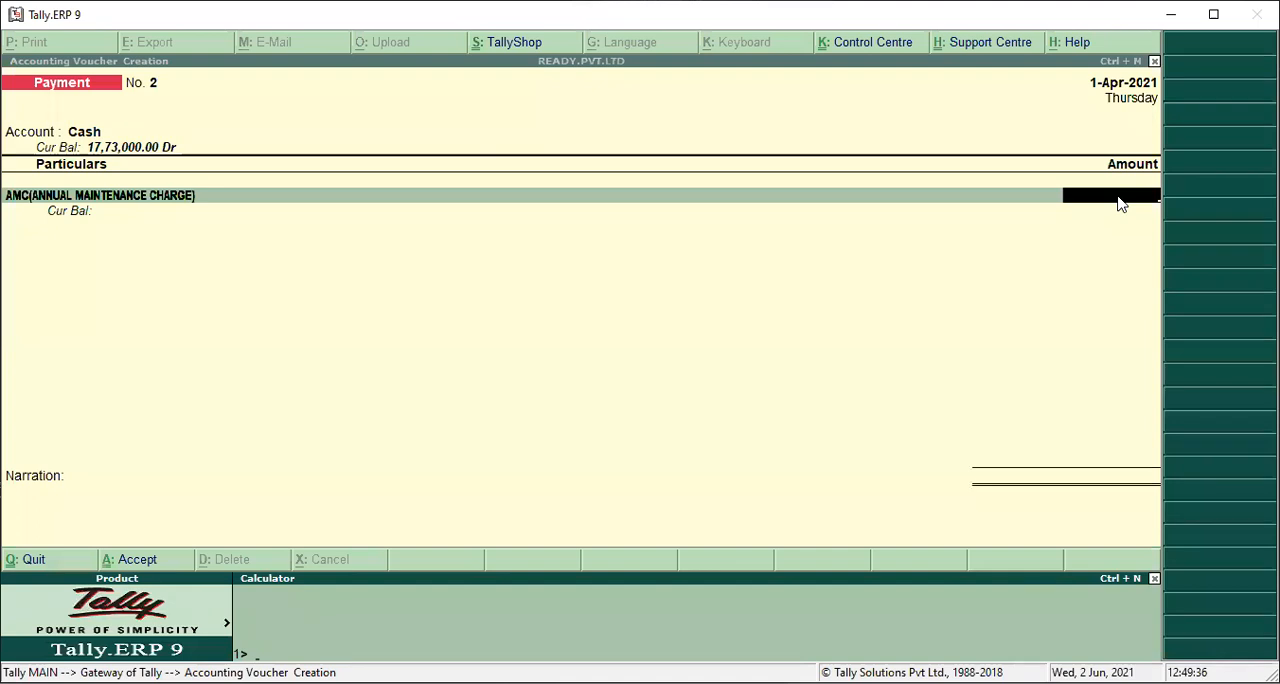
{"action": "type", "text": "55"}
{"action": "type", "text": "1"}
{"action": "type", "text": "12"}
{"action": "key", "text": "Return"}
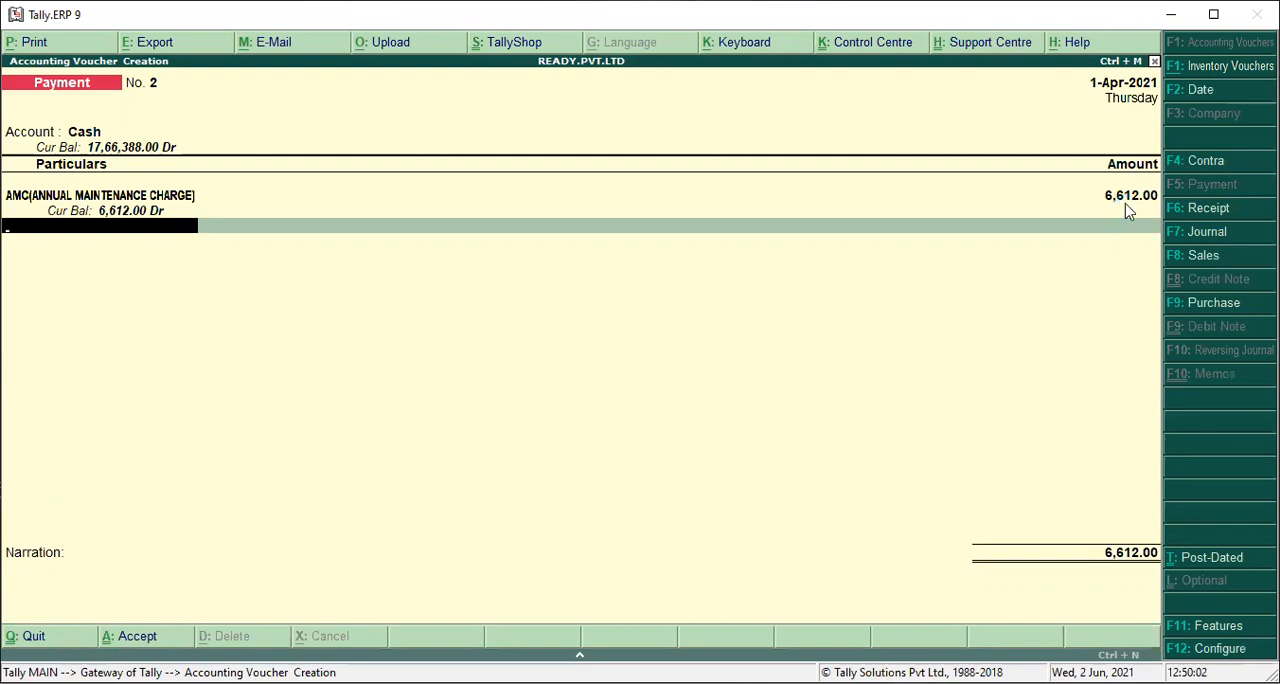
Create a ledger named OTHER BILL under Indirect Expenses for the second line of the payment.
{"action": "key", "text": "alt+c"}
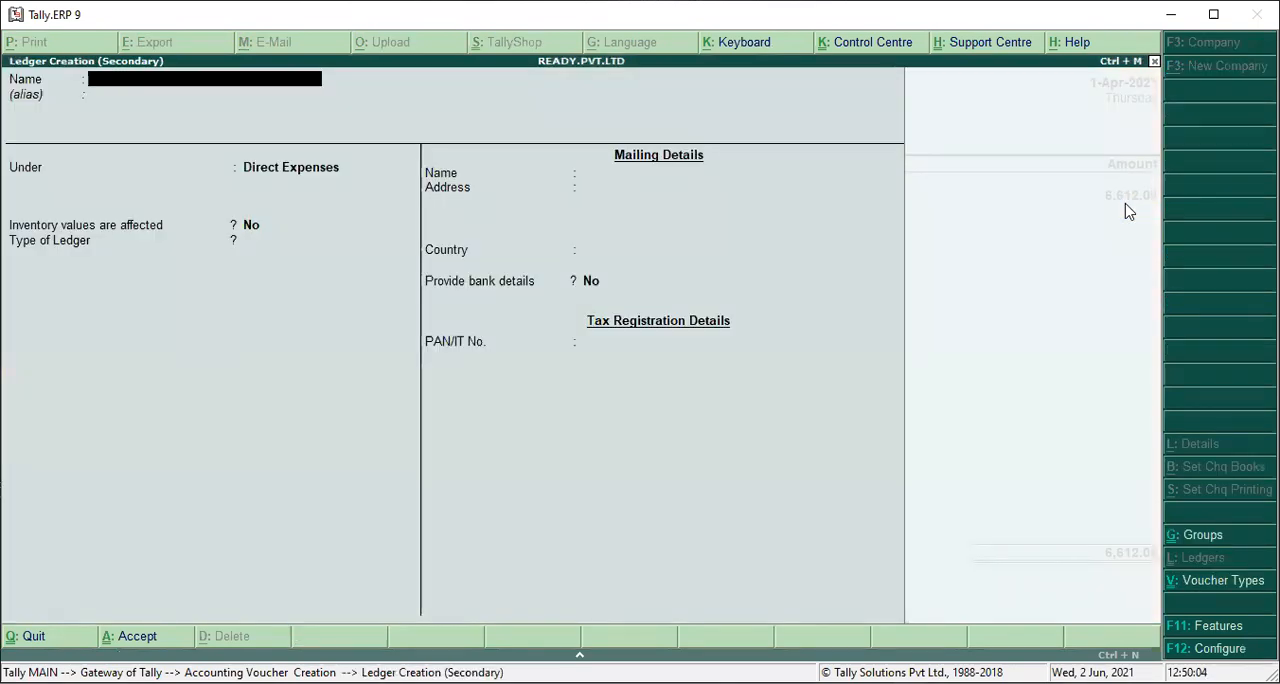
{"action": "type", "text": "OTHER BILL"}
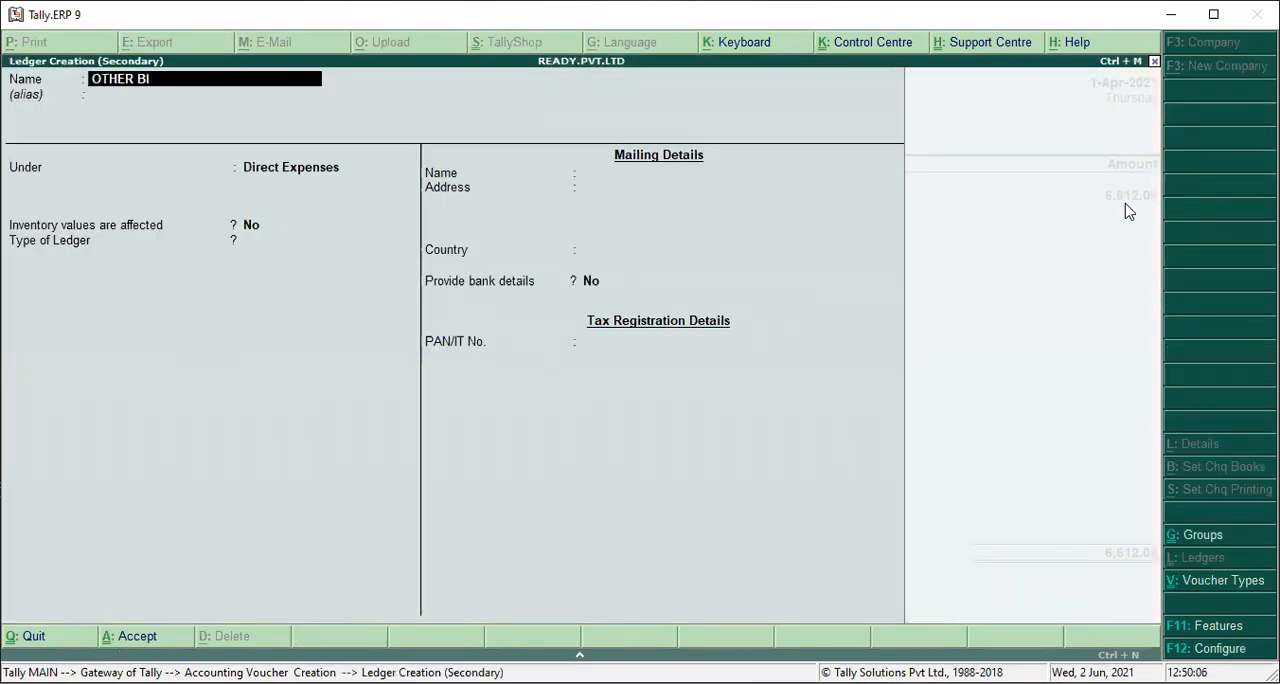
{"action": "key", "text": "Return"}
{"action": "key", "text": "Return"}
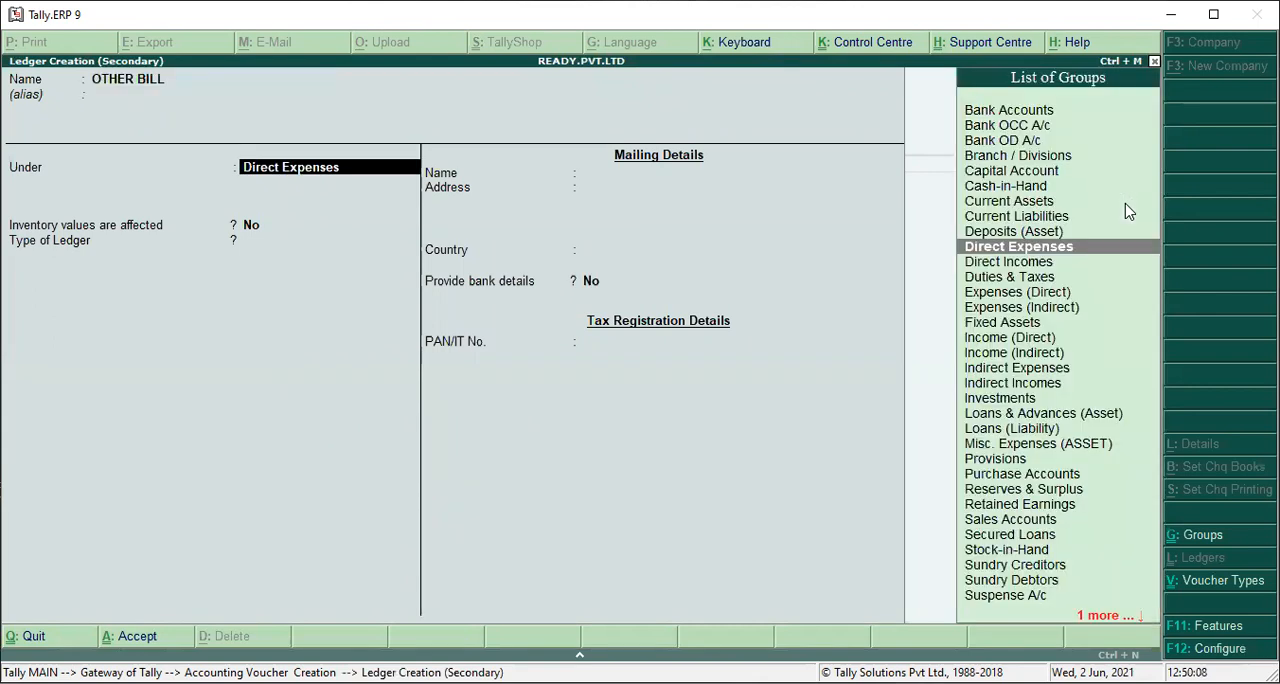
{"action": "type", "text": "IND"}
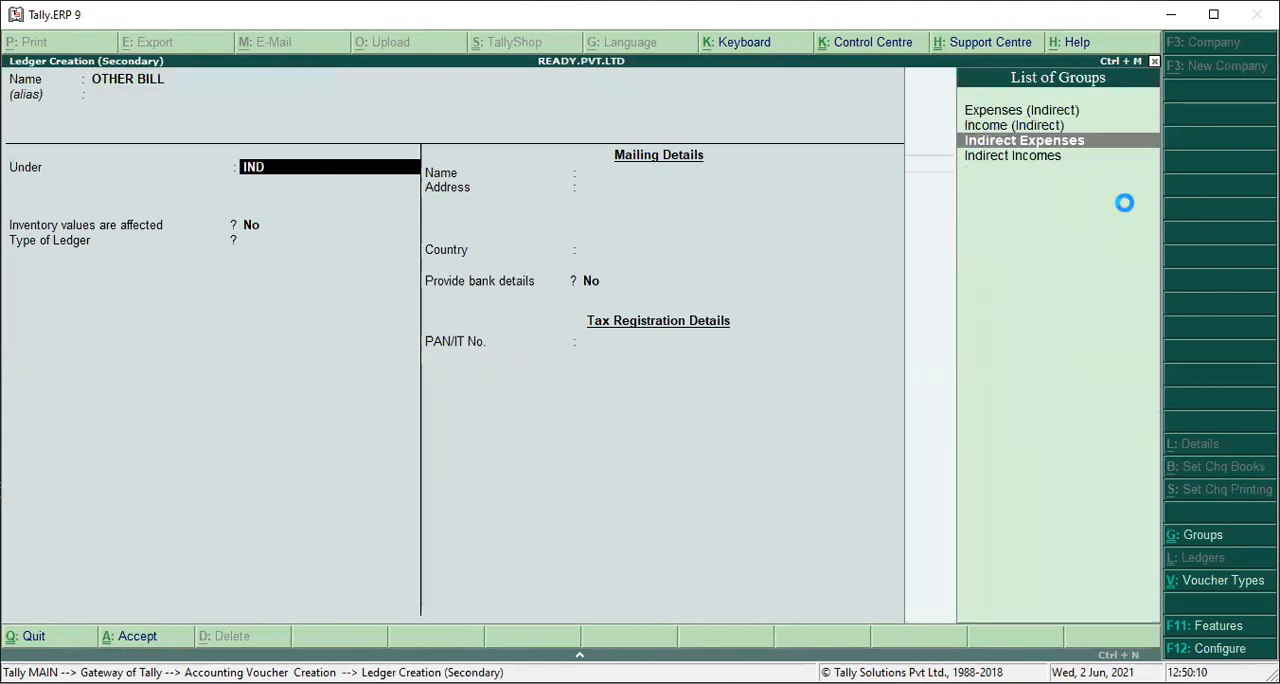
{"action": "key", "text": "Return"}
{"action": "key", "text": "Return"}
{"action": "key", "text": "Return"}
{"action": "key", "text": "Return"}
{"action": "key", "text": "Return"}
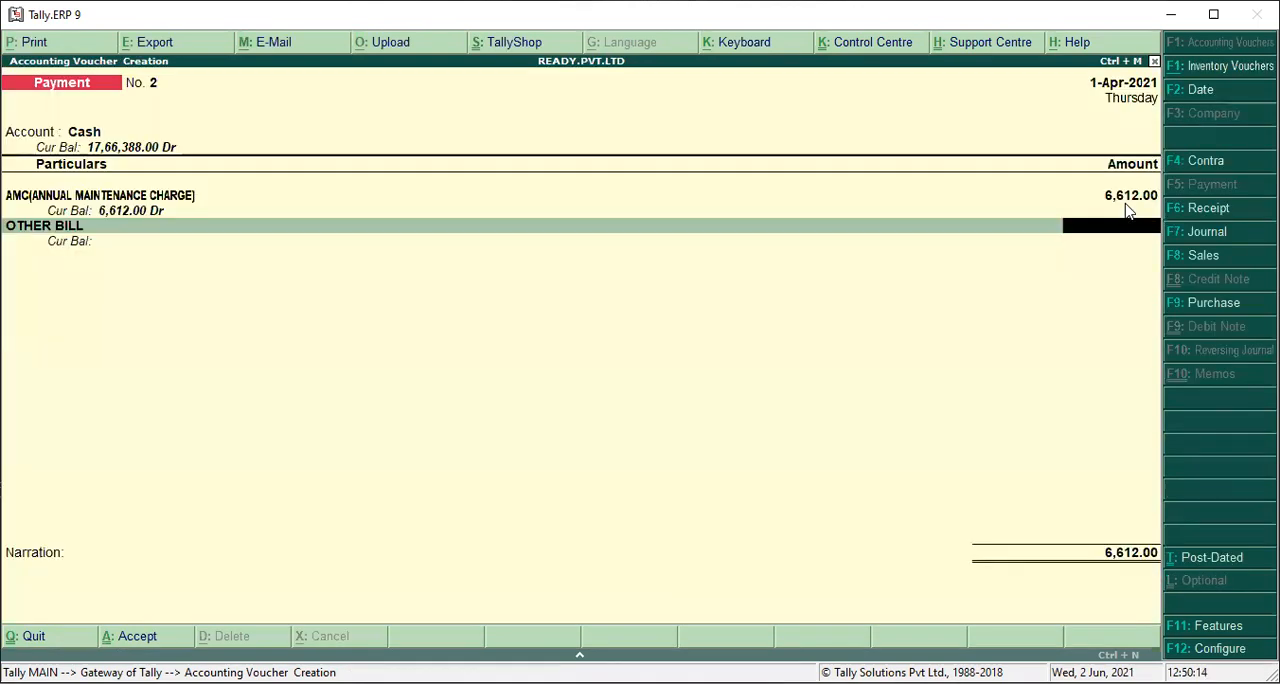
Work out 1199*24 in the built-in calculator and enter 28776 as the amount for OTHER BILL.
{"action": "key", "text": "ctrl+n"}
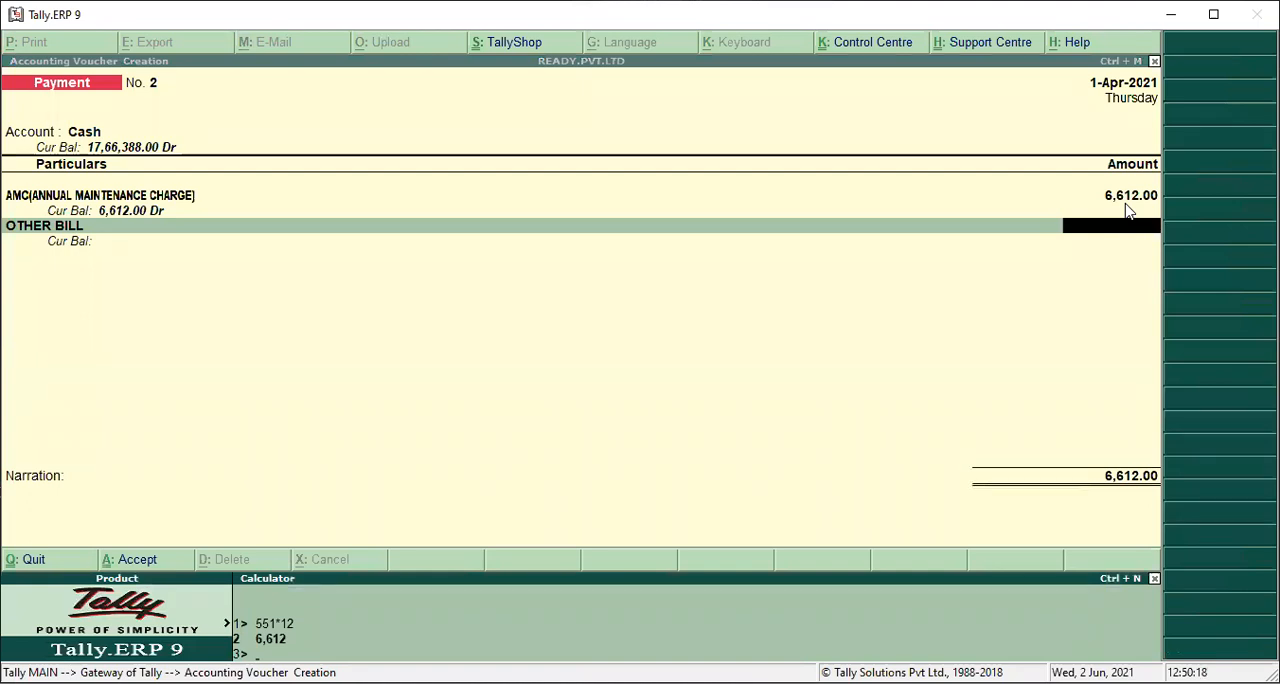
{"action": "type", "text": "1199"}
{"action": "type", "text": "8"}
{"action": "type", "text": "24"}
{"action": "key", "text": "BackSpace"}
{"action": "key", "text": "BackSpace"}
{"action": "key", "text": "BackSpace"}
{"action": "type", "text": "*24"}
{"action": "key", "text": "Return"}
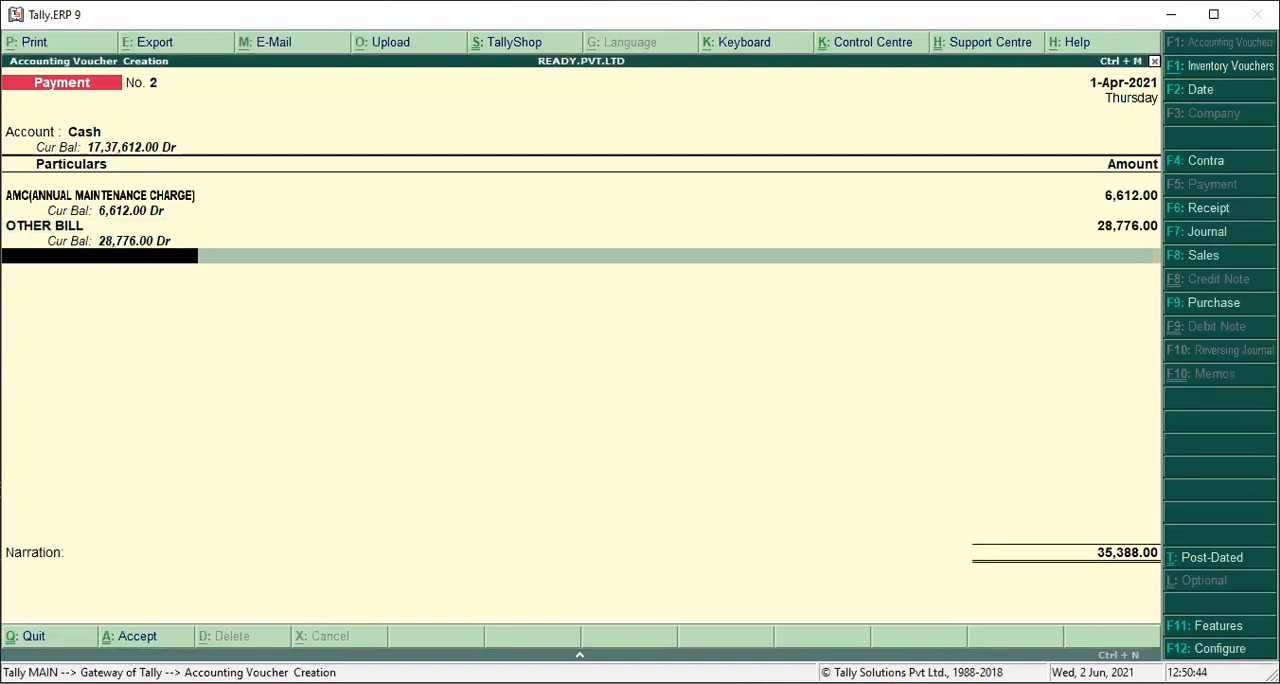
Save the second payment voucher without a narration and leave voucher entry for the Gateway of Tally.
{"action": "key", "text": "Return"}
{"action": "key", "text": "Return"}
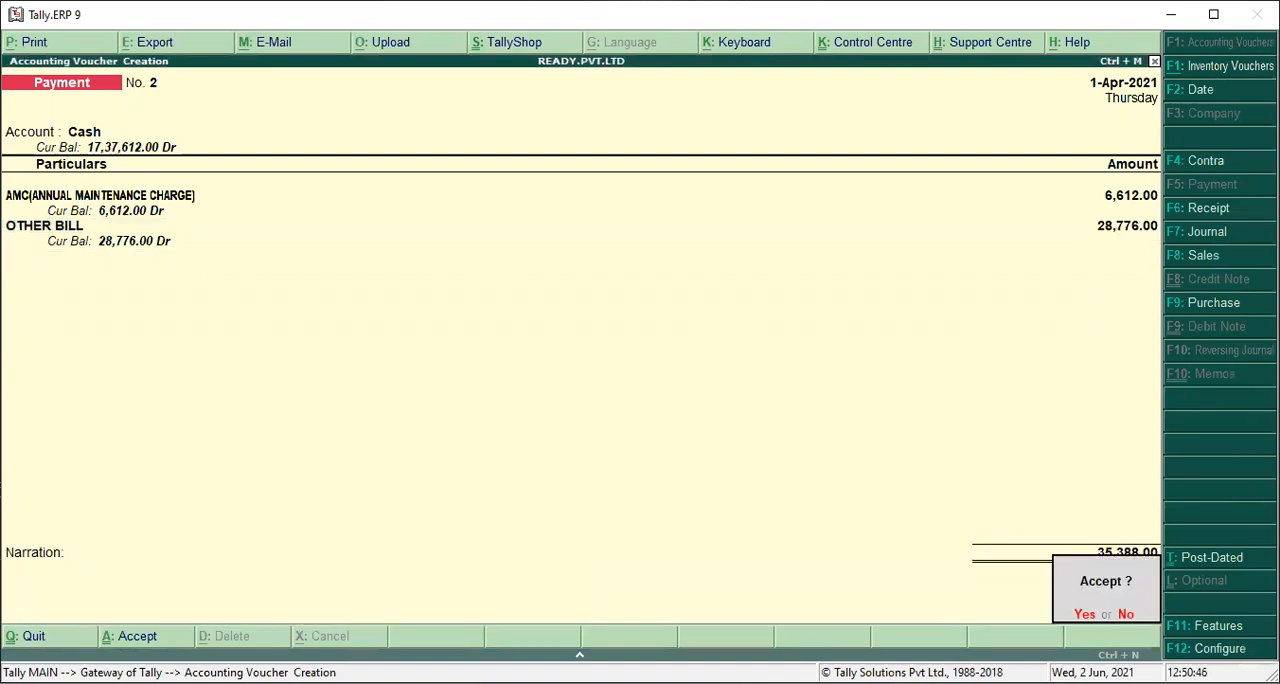
{"action": "key", "text": "Return"}
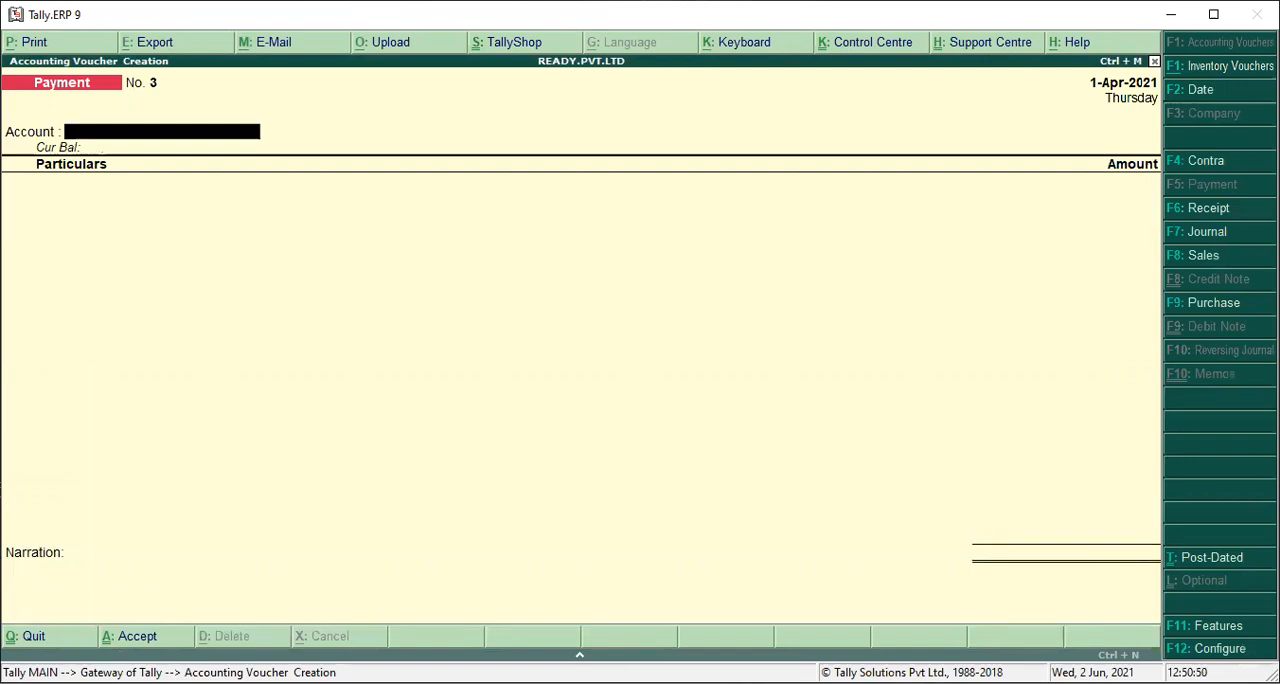
{"action": "key", "text": "Escape"}
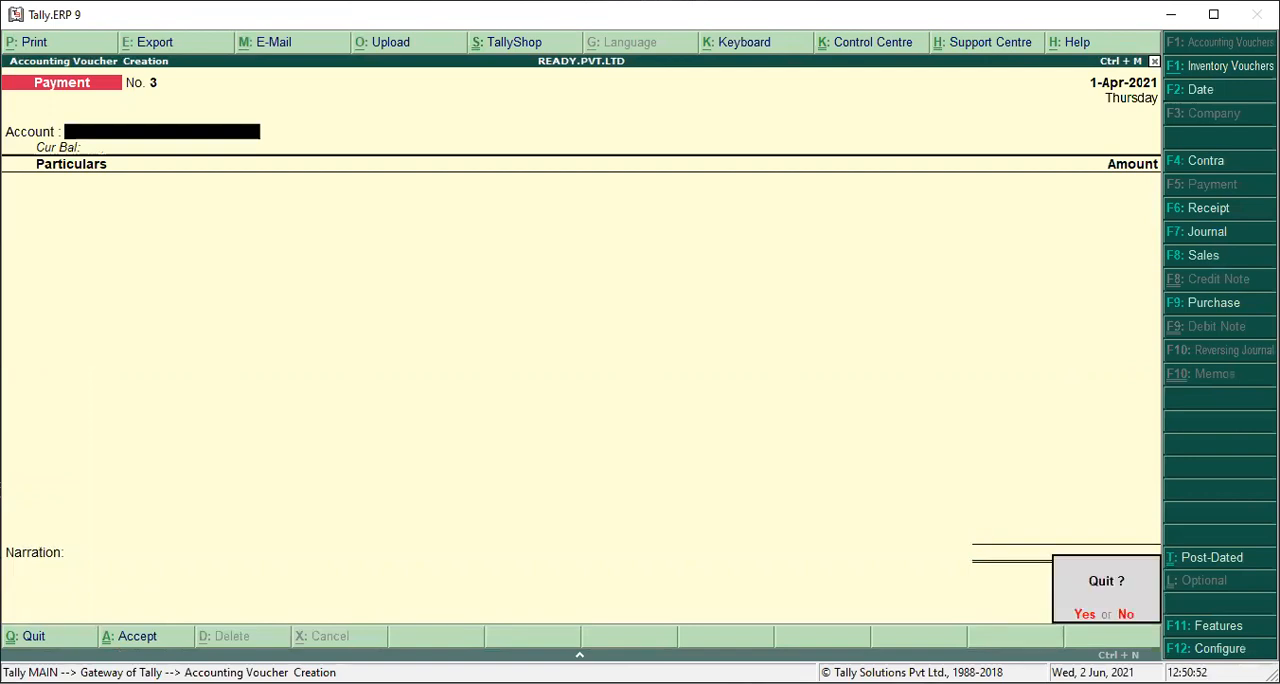
{"action": "key", "text": "Return"}
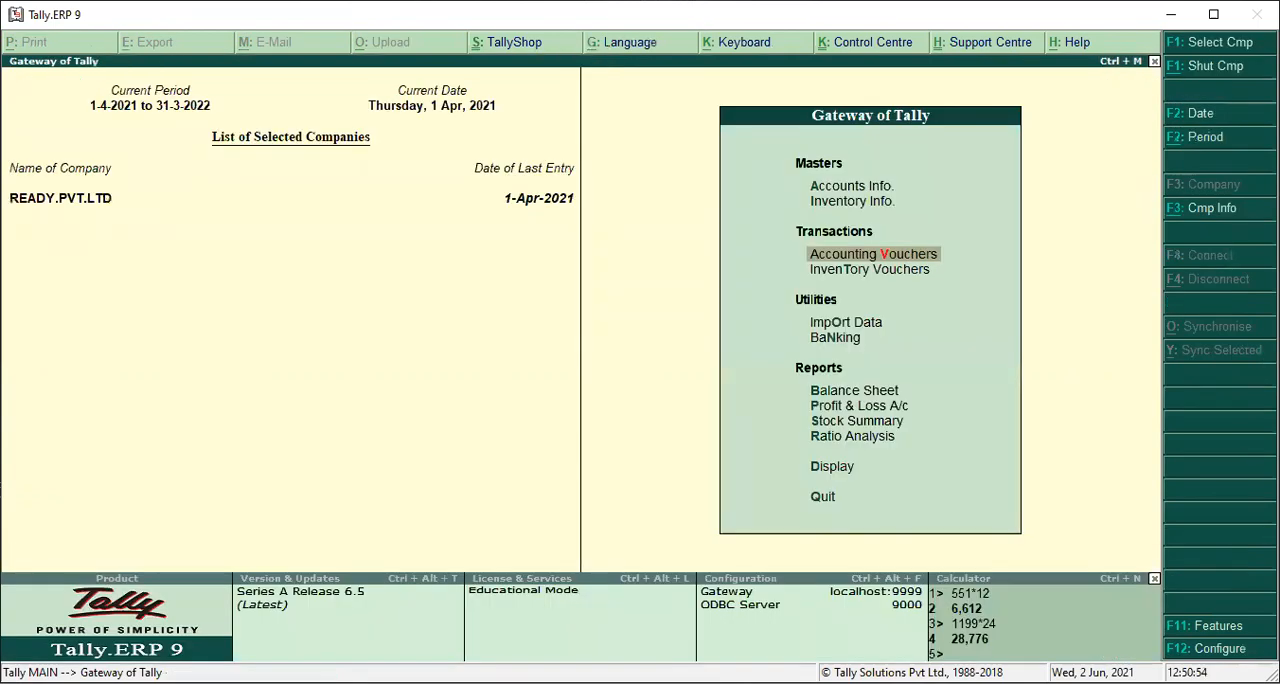
{"action": "key", "text": "Escape"}
{"action": "key", "text": "Escape"}
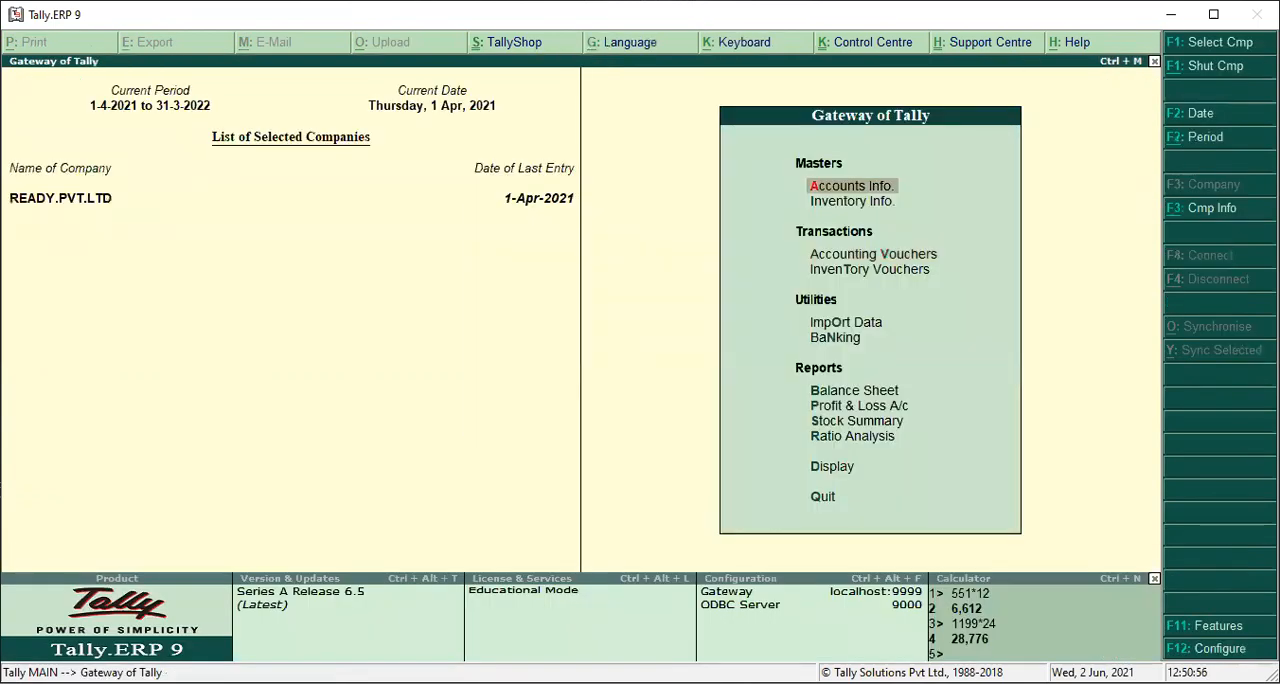